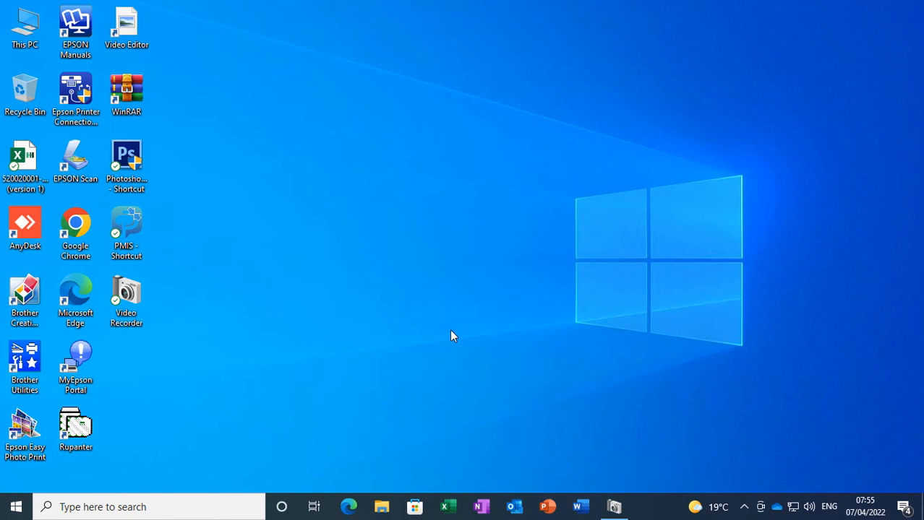
# Open Microsoft Edge, search the web for "canva" and open the Canva website, dismissing its Google sign-in prompt.
pyautogui.rightClick(396, 273)
pyautogui.click(443, 75)
pyautogui.click(350, 509)
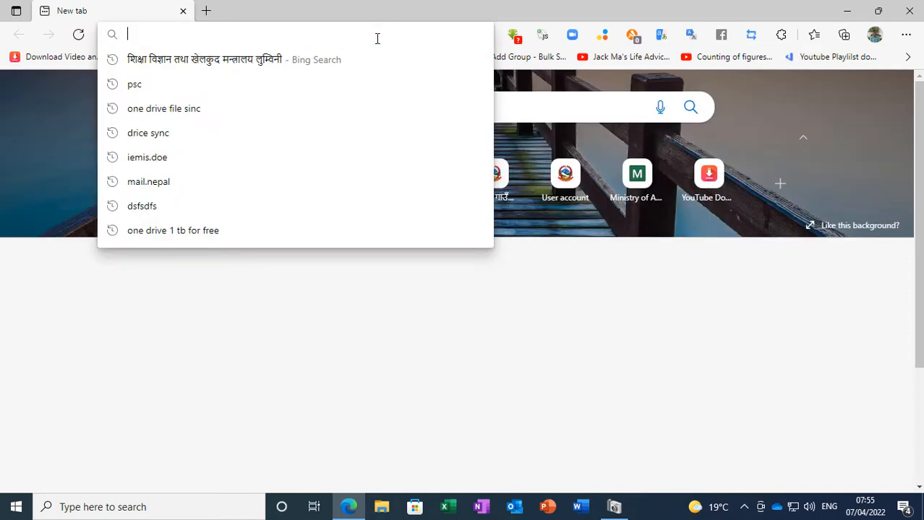
pyautogui.write('canva')
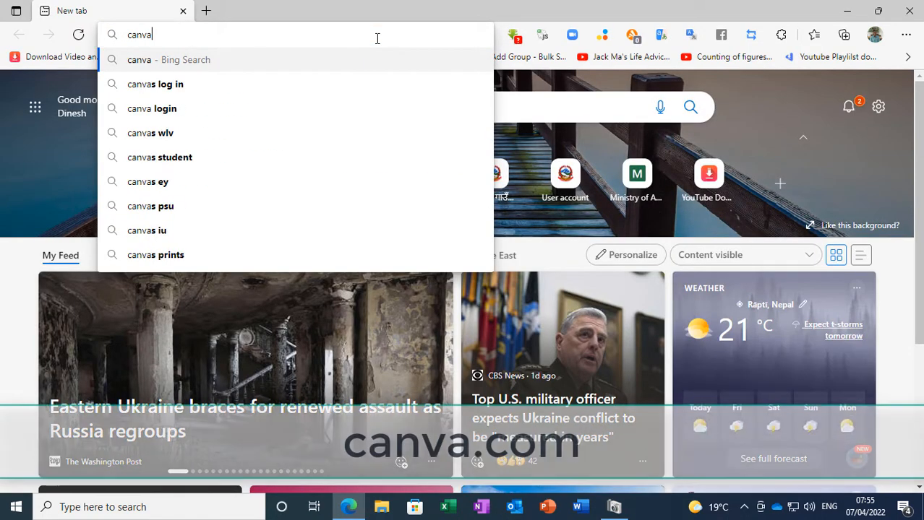
pyautogui.press('Return')
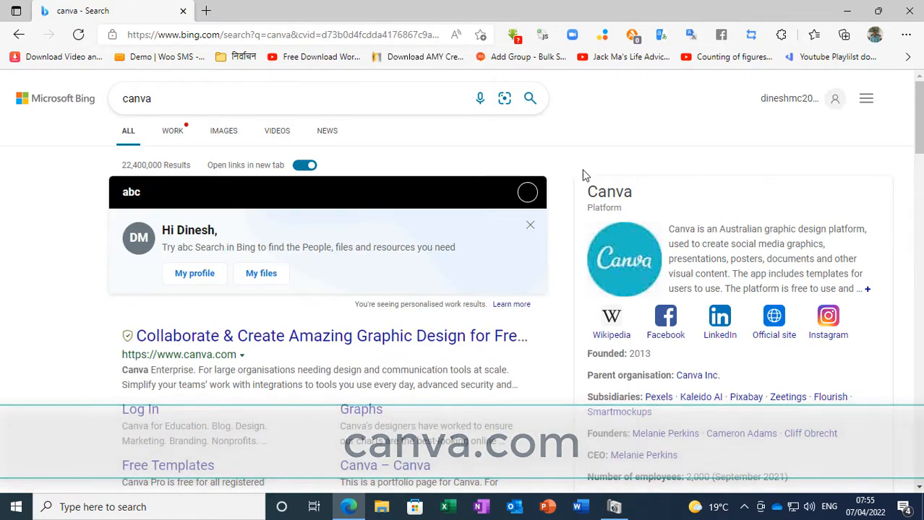
pyautogui.click(213, 340)
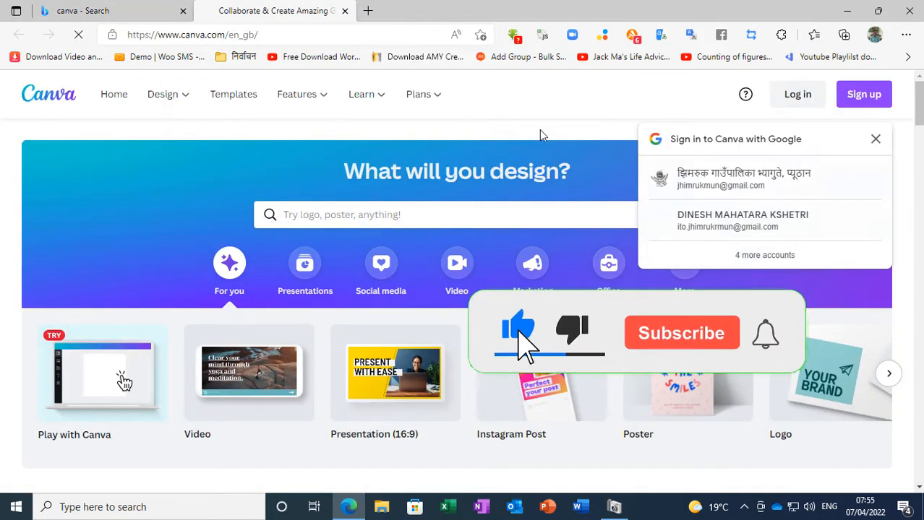
pyautogui.click(876, 140)
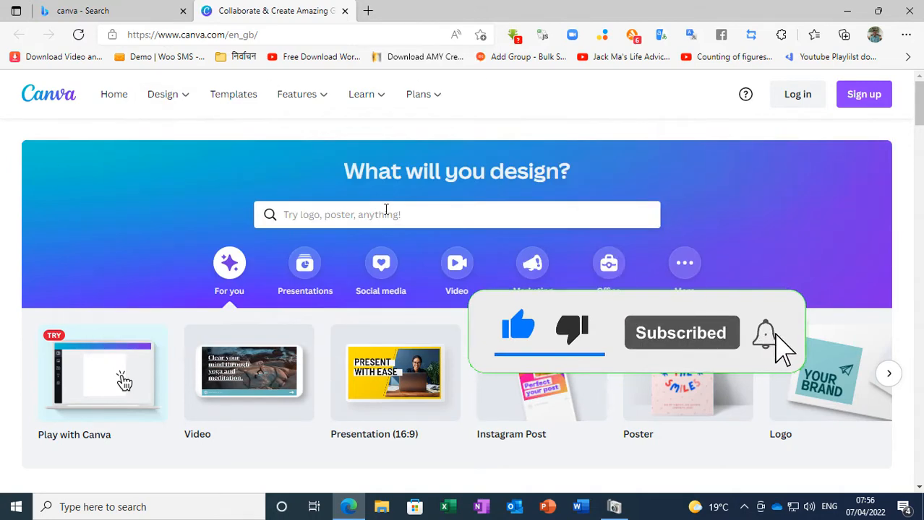
# Examine the design categories and the free templates page, including its browse categories, new designs, posters and logos.
pyautogui.moveTo(181, 95)
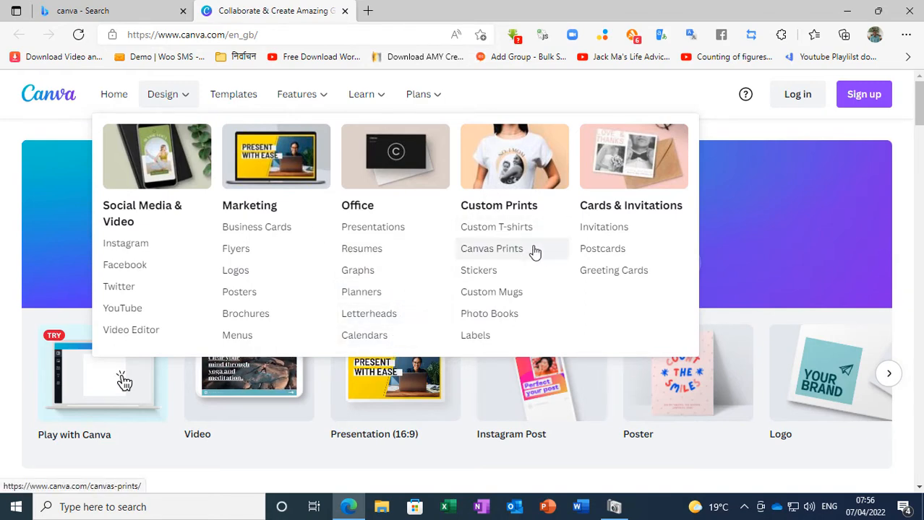
pyautogui.moveTo(315, 93)
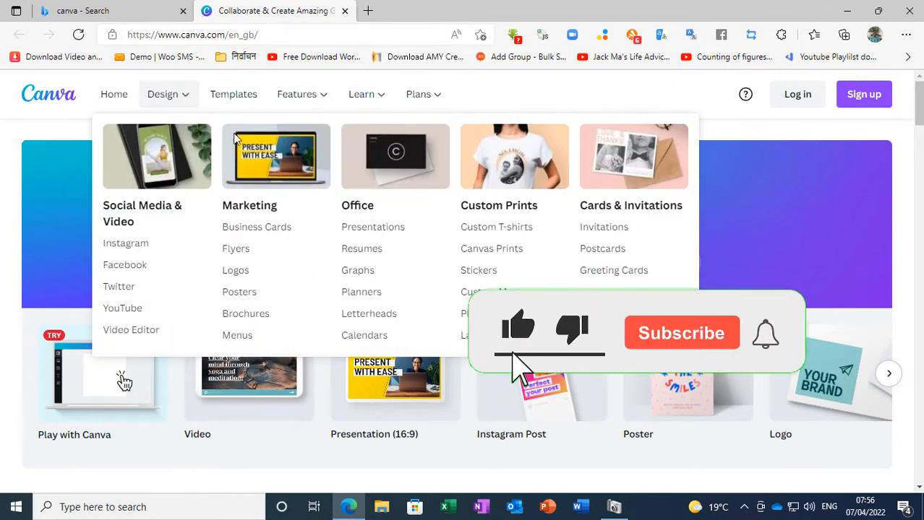
pyautogui.click(241, 94)
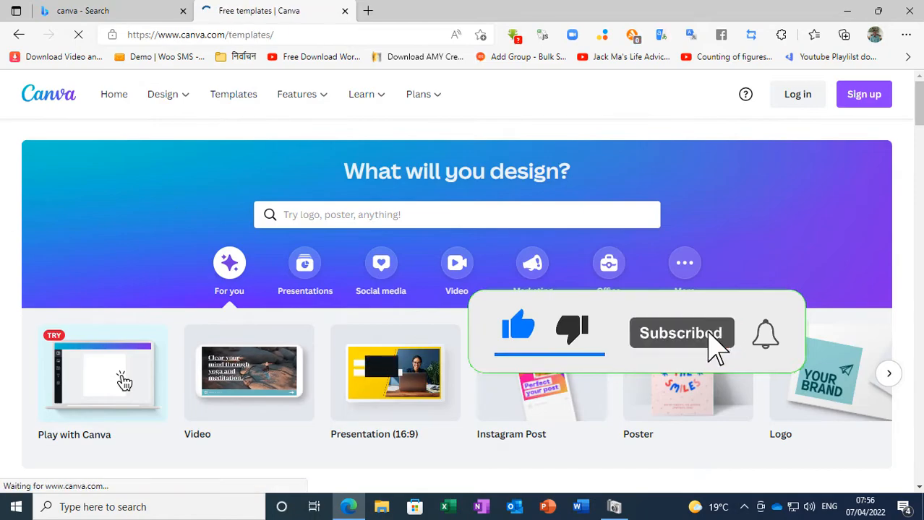
pyautogui.scroll(-10, 629, 318)
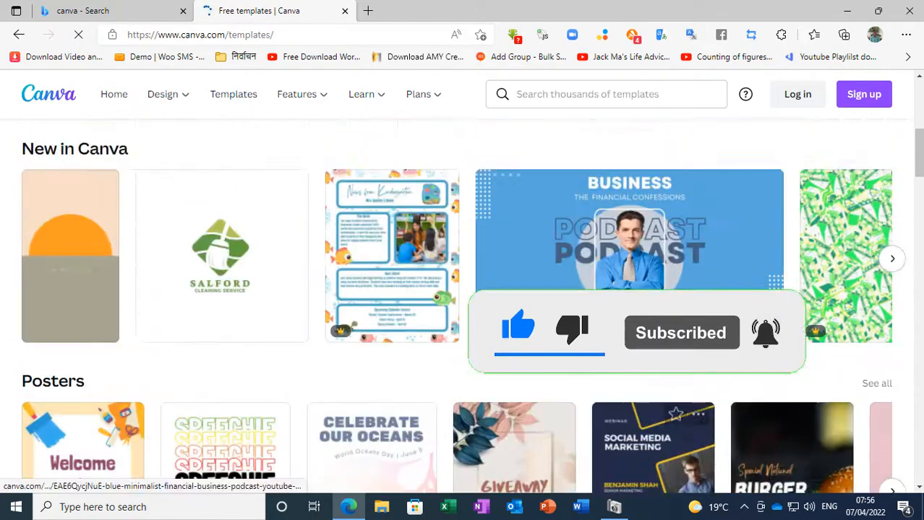
pyautogui.scroll(4, 636, 311)
pyautogui.scroll(-2, 463, 278)
pyautogui.scroll(2, 795, 206)
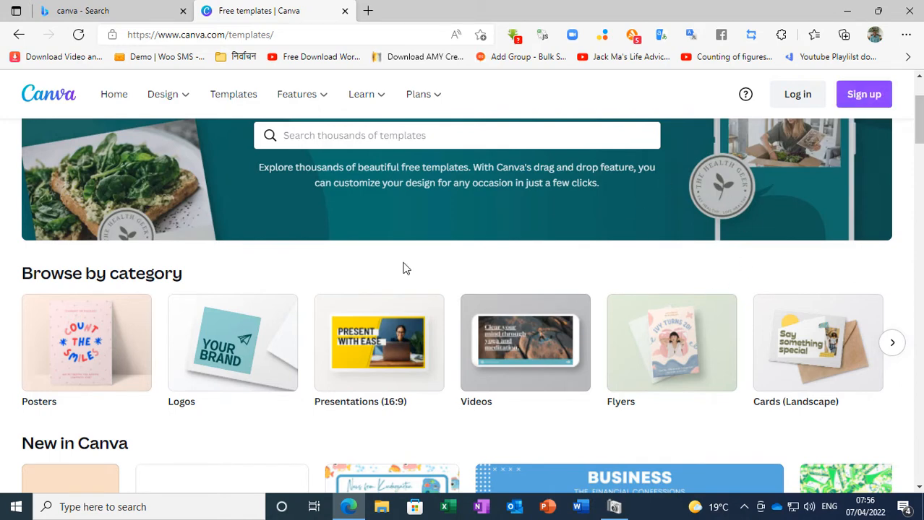
pyautogui.scroll(2, 563, 359)
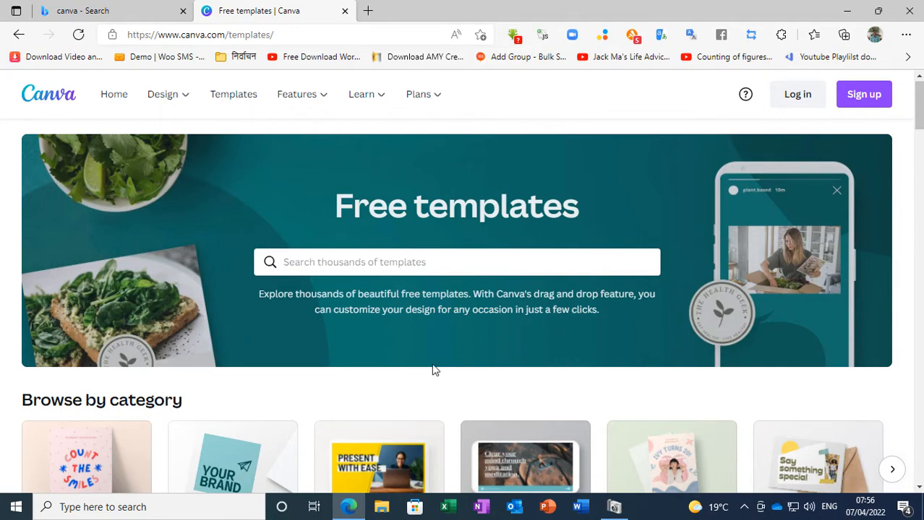
pyautogui.scroll(-4, 454, 367)
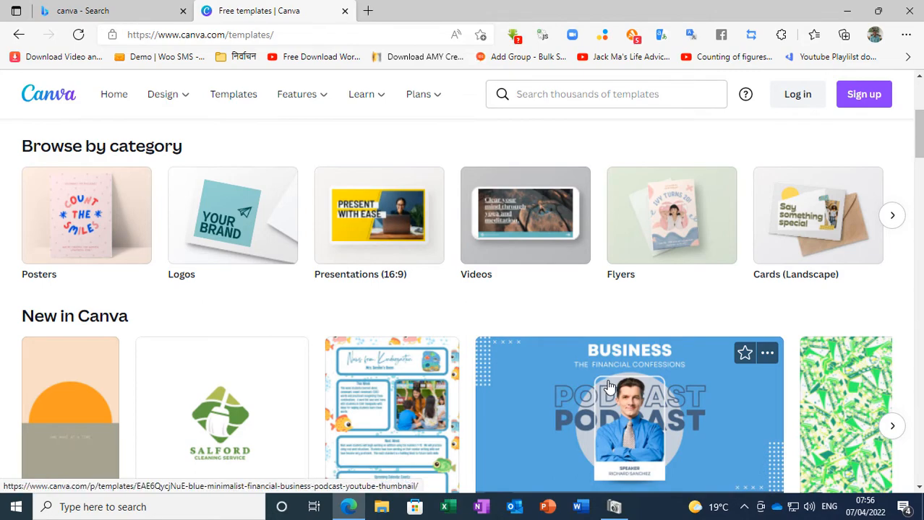
pyautogui.scroll(3, 718, 357)
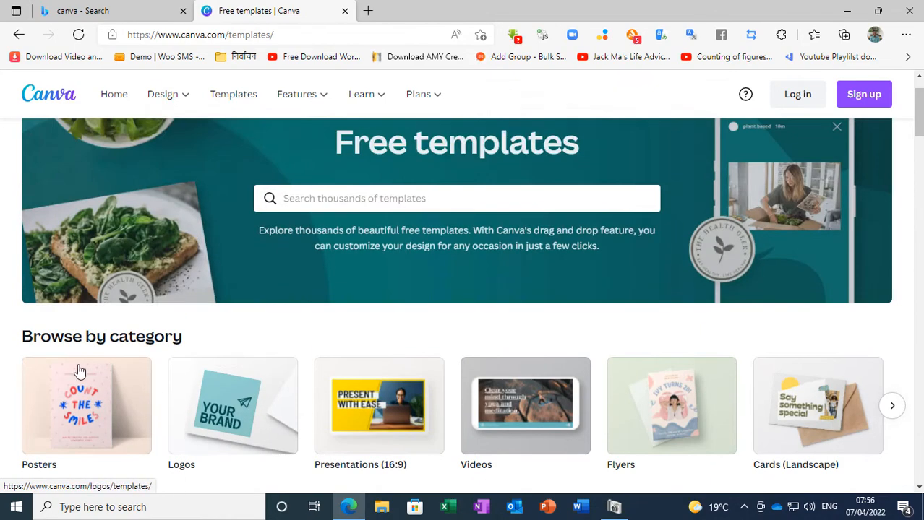
pyautogui.scroll(-1, 666, 333)
pyautogui.scroll(-2, 668, 335)
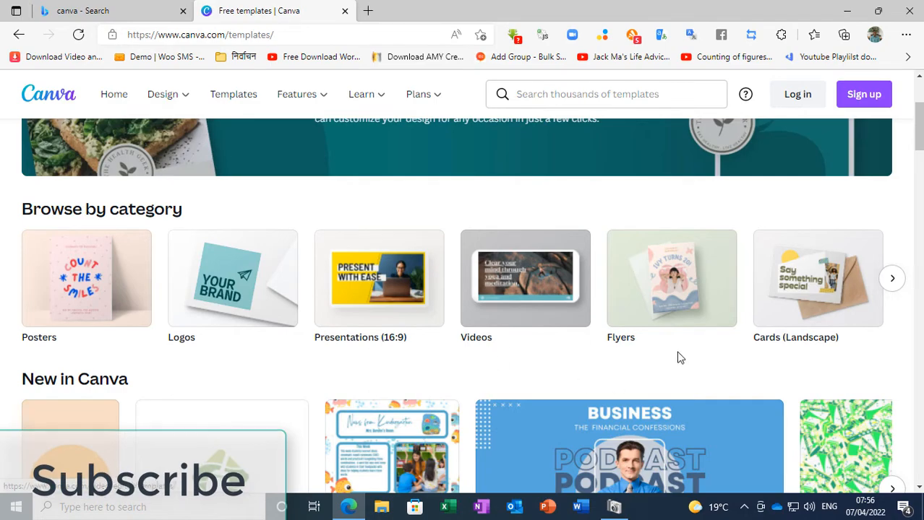
pyautogui.scroll(-8, 576, 288)
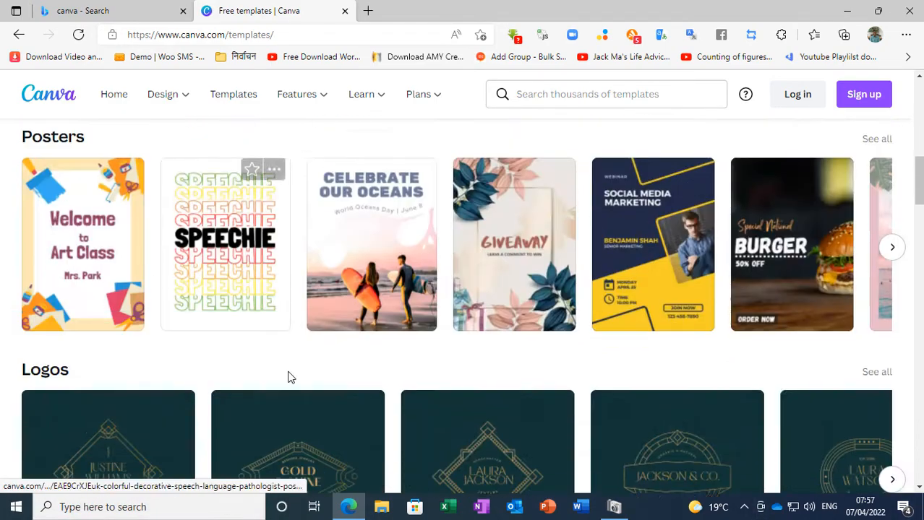
pyautogui.scroll(10, 657, 353)
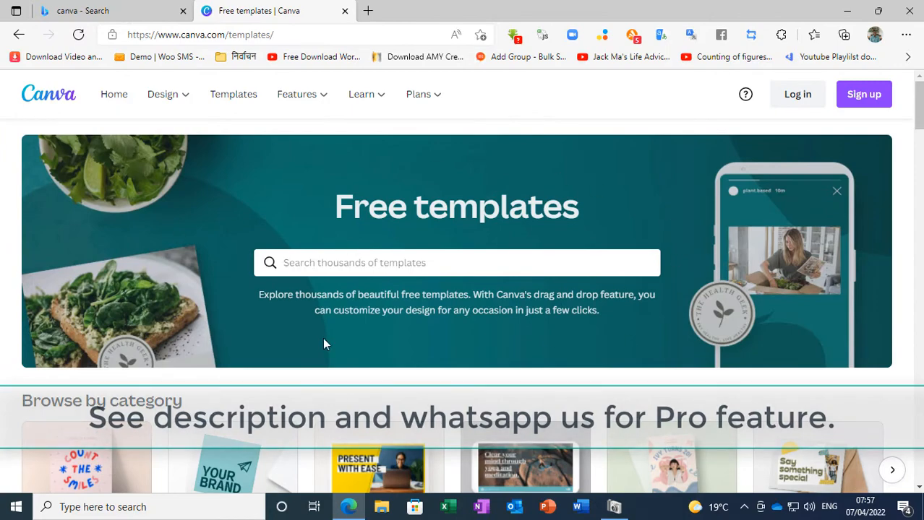
# Sign up to Canva with Google, choosing one of the listed Google accounts.
pyautogui.click(873, 100)
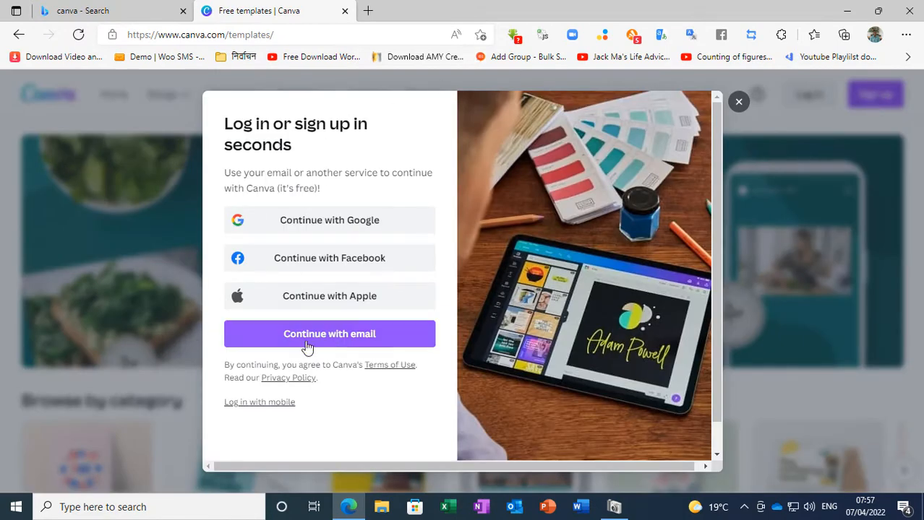
pyautogui.click(358, 222)
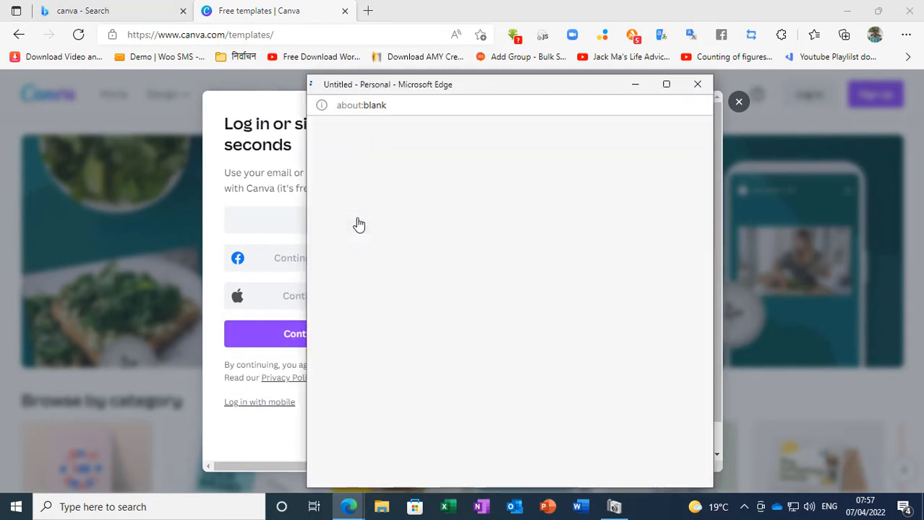
pyautogui.click(666, 85)
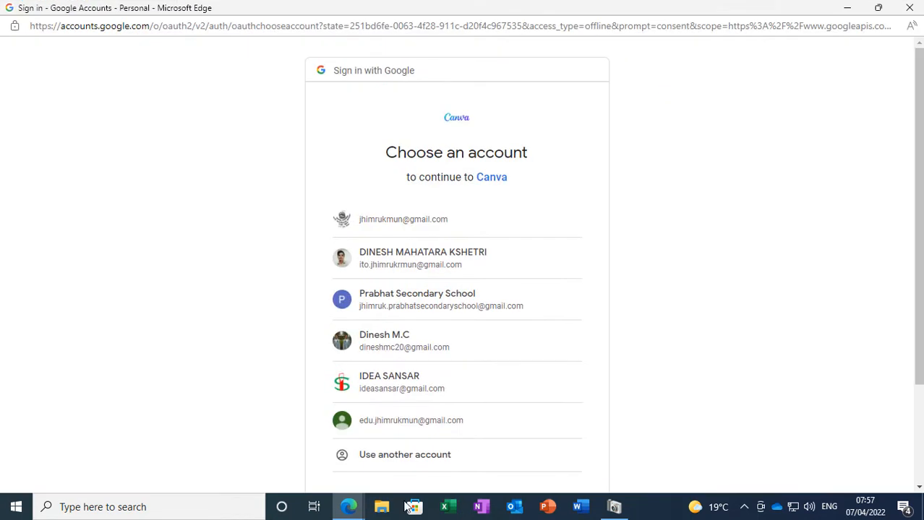
pyautogui.scroll(-3, 527, 363)
pyautogui.scroll(3, 524, 370)
pyautogui.click(454, 349)
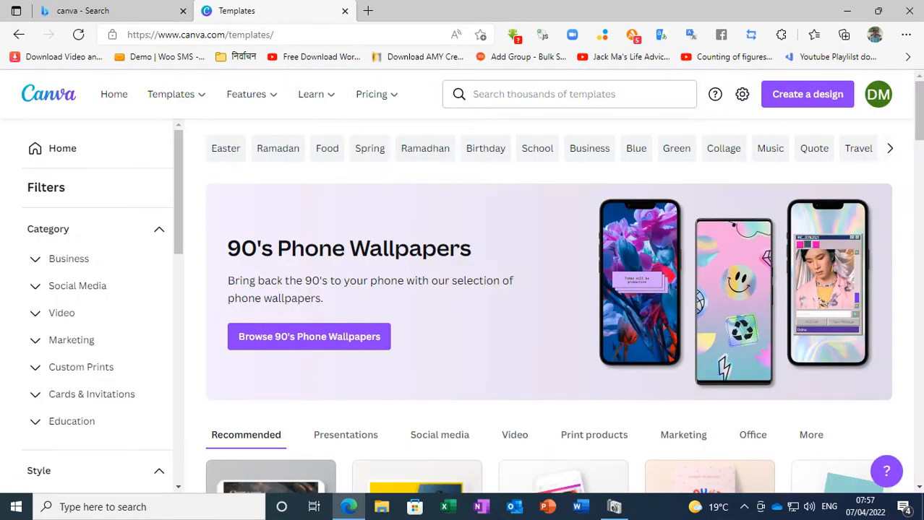
# Examine the account options, the template and feature categories, the recommended templates and the filters.
pyautogui.click(877, 95)
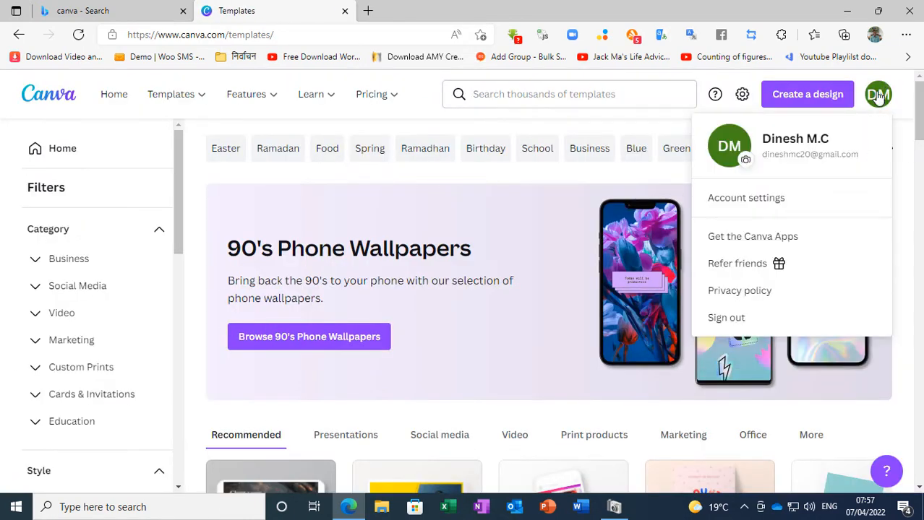
pyautogui.click(877, 95)
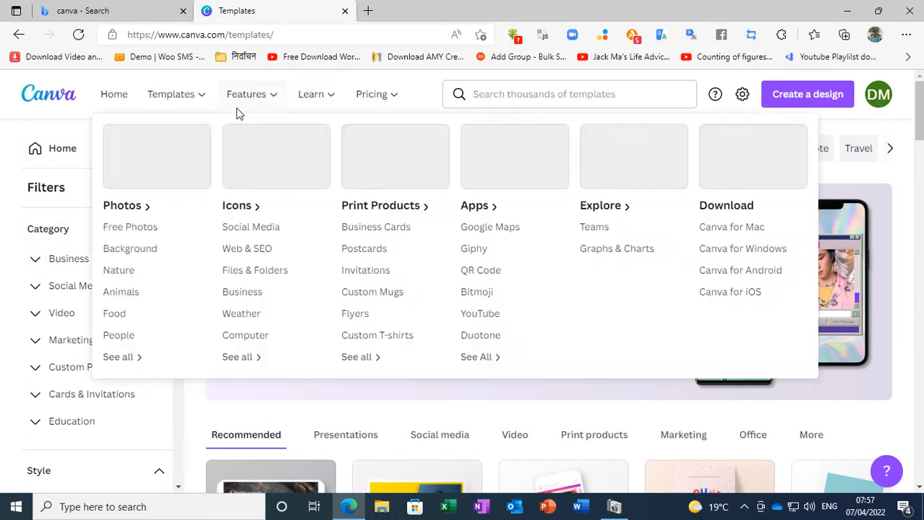
pyautogui.moveTo(196, 105)
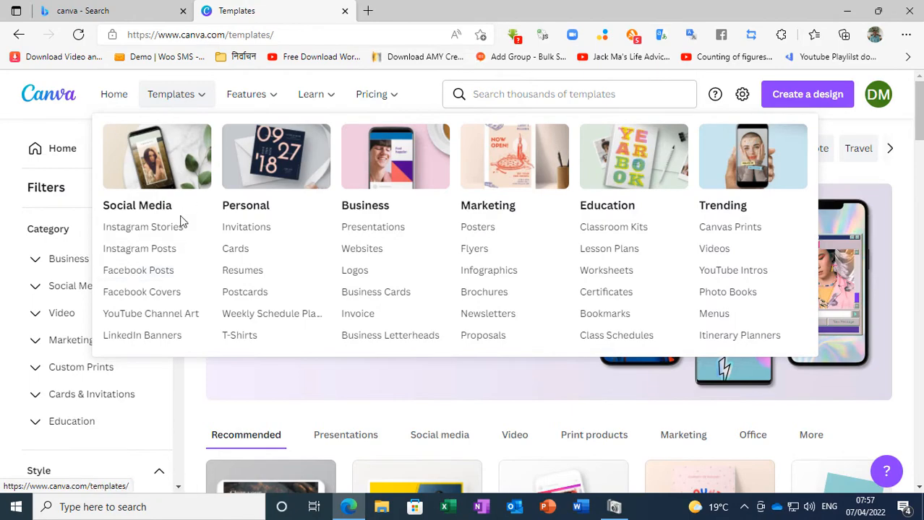
pyautogui.moveTo(244, 102)
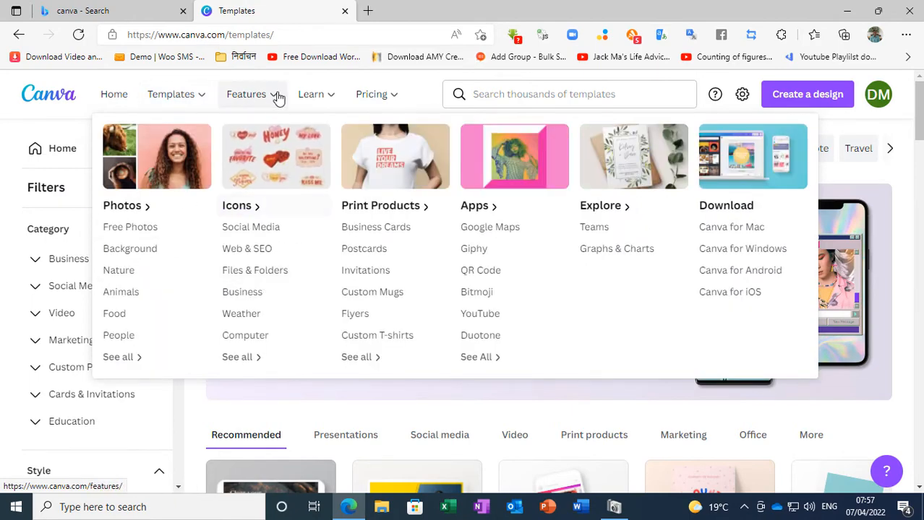
pyautogui.scroll(-8, 469, 274)
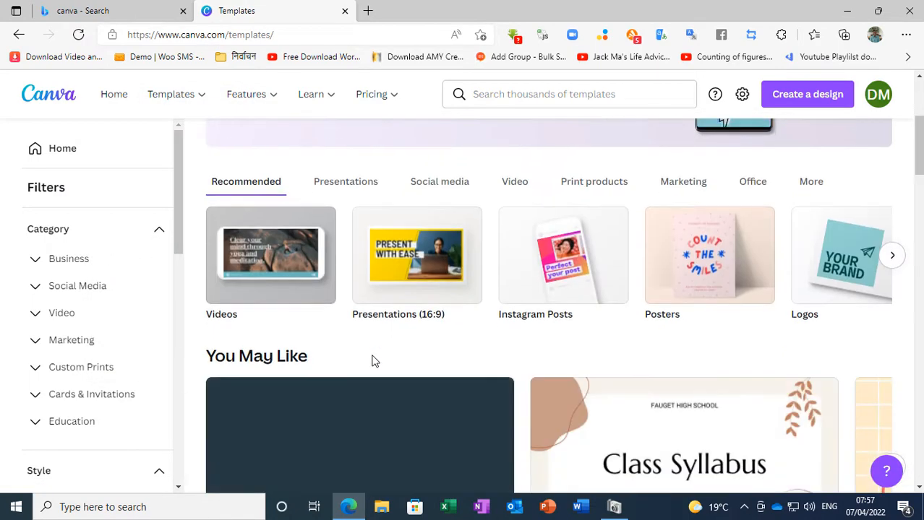
pyautogui.scroll(3, 557, 375)
pyautogui.scroll(5, 593, 353)
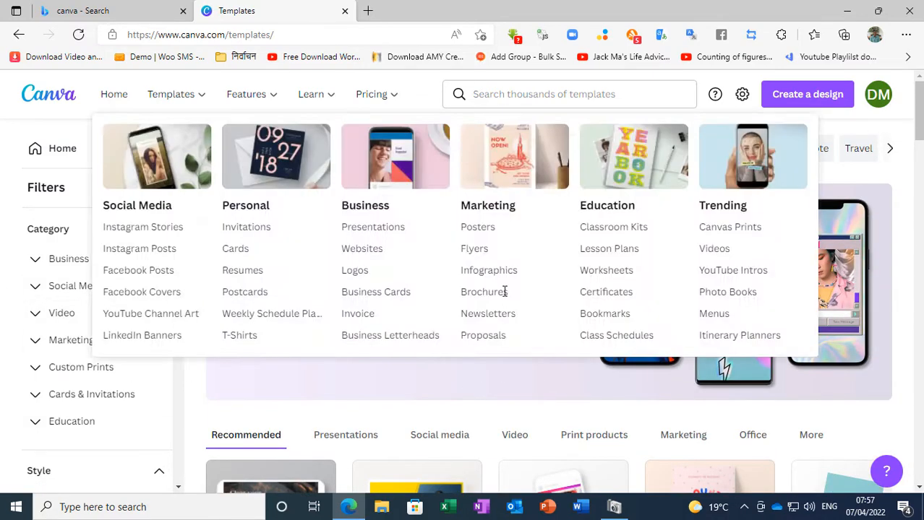
pyautogui.scroll(-4, 540, 357)
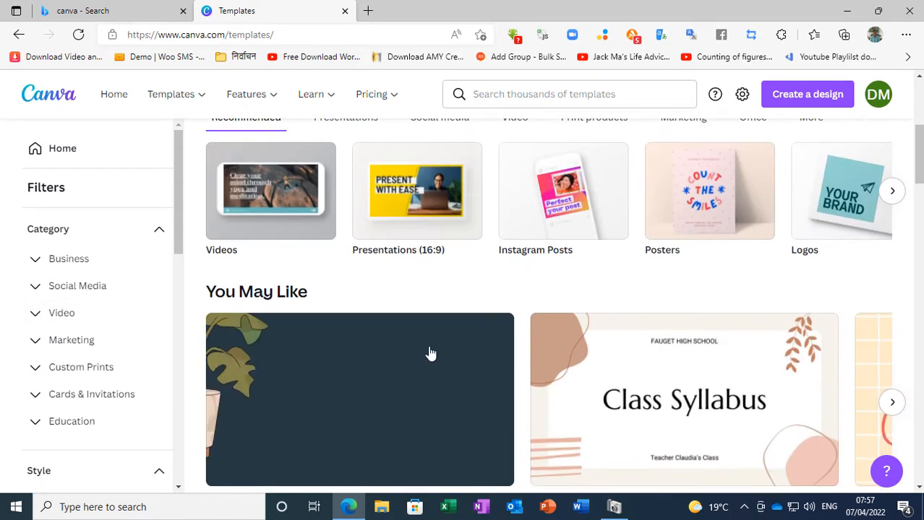
pyautogui.scroll(-4, 151, 330)
pyautogui.scroll(4, 369, 306)
pyautogui.scroll(4, 80, 338)
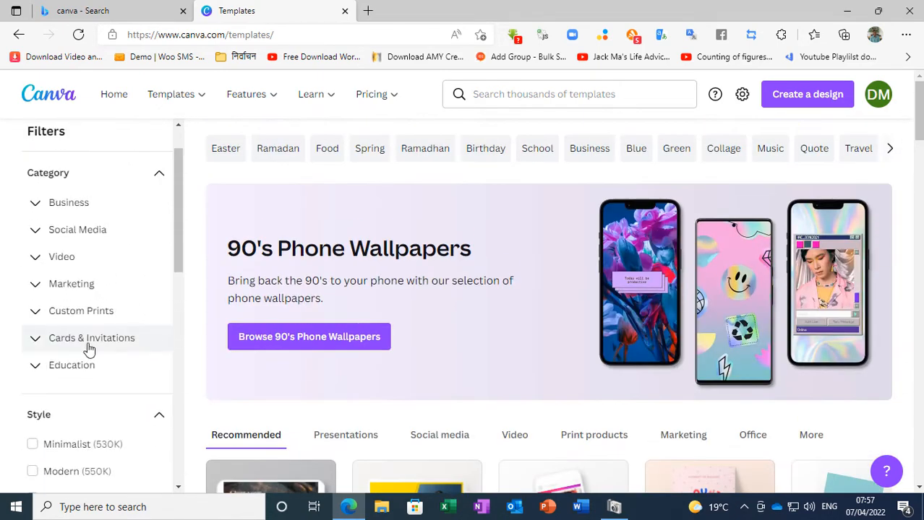
# Create a new custom-size design 300 px wide and 600 px high.
pyautogui.click(810, 97)
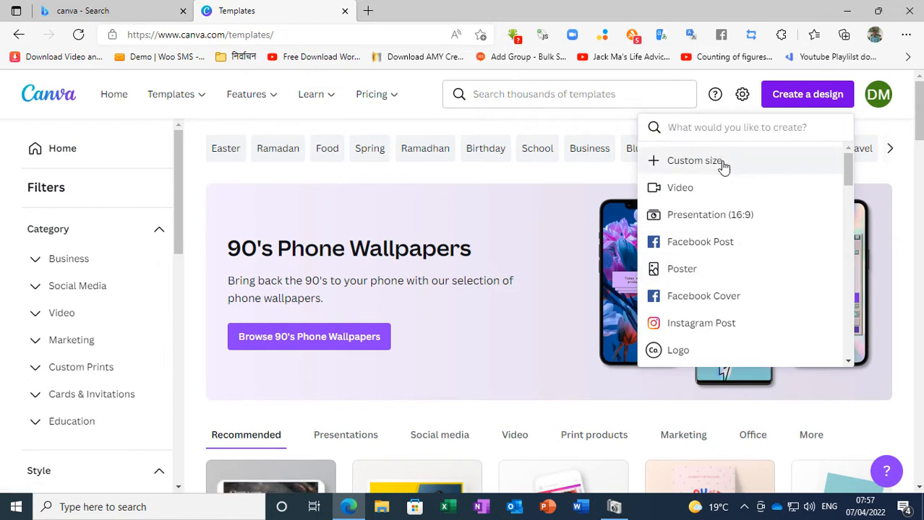
pyautogui.click(723, 167)
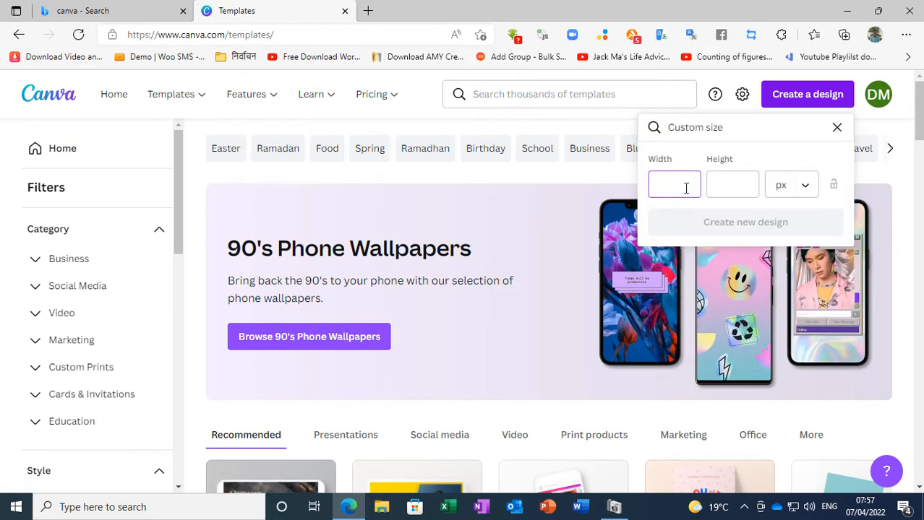
pyautogui.press('Tab')
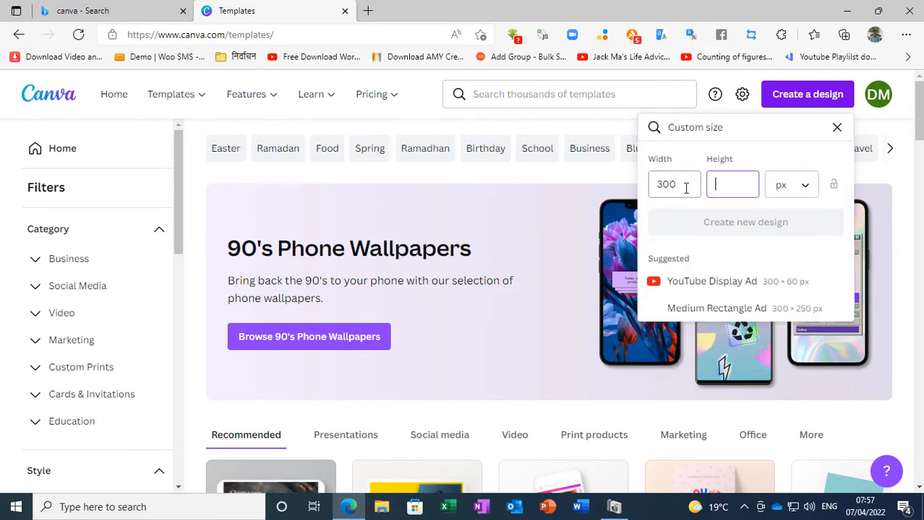
pyautogui.write('600')
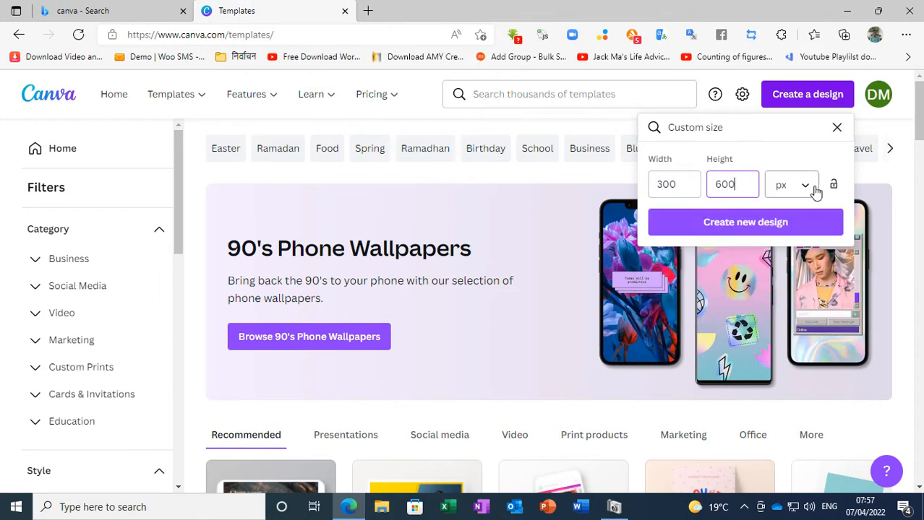
pyautogui.click(805, 186)
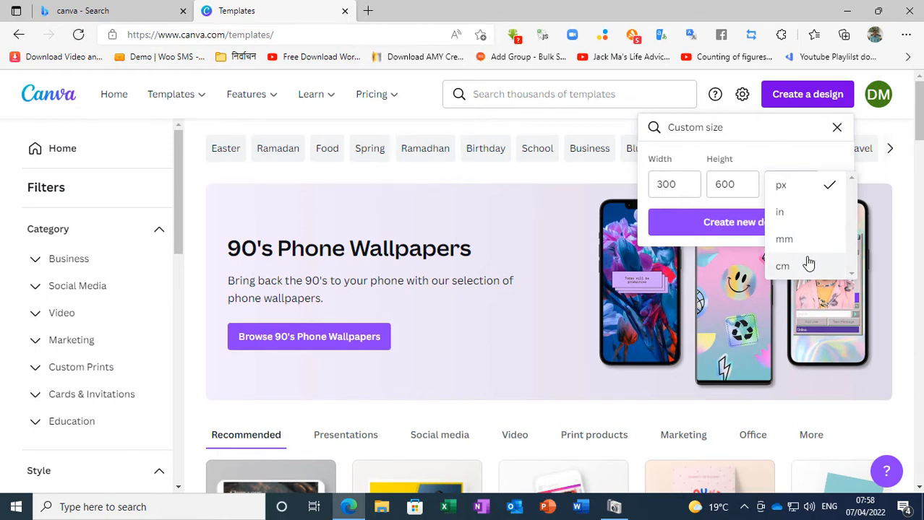
pyautogui.click(786, 152)
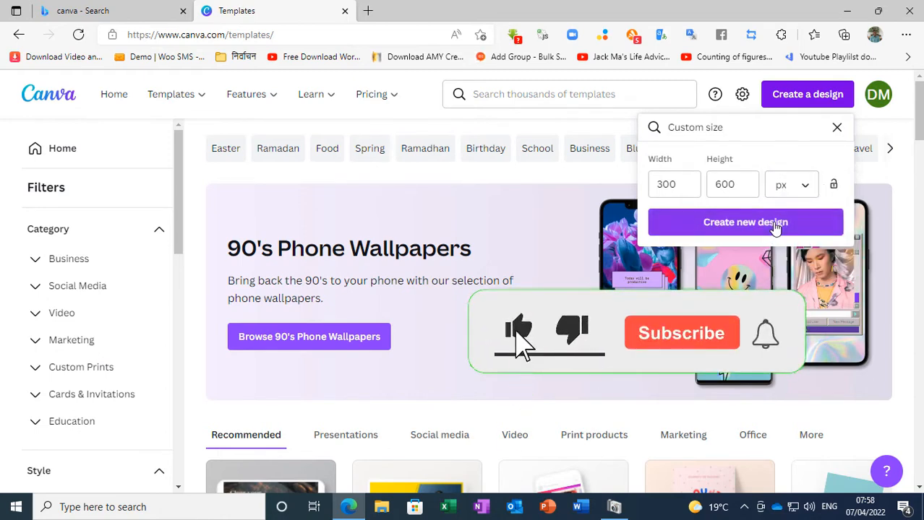
pyautogui.click(776, 224)
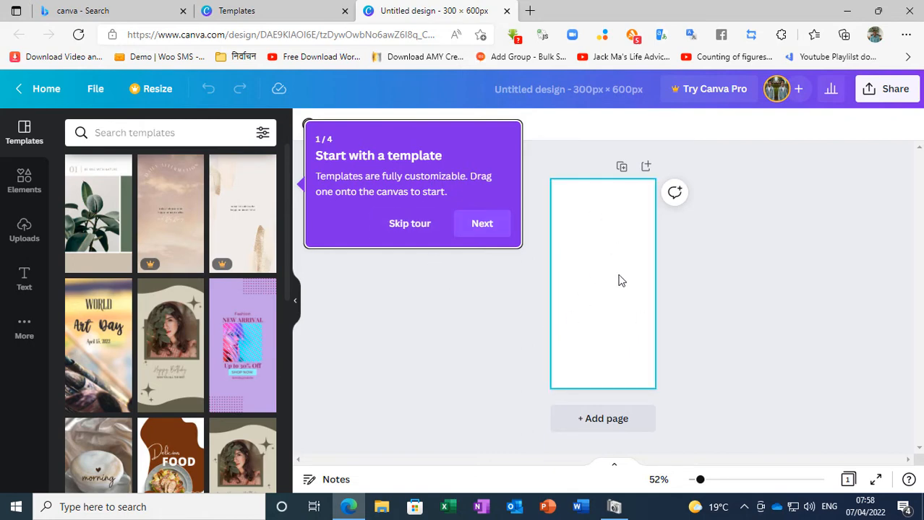
# Add the pink starburst graphic from the elements library to the blank page and skip the guided tour.
pyautogui.click(24, 181)
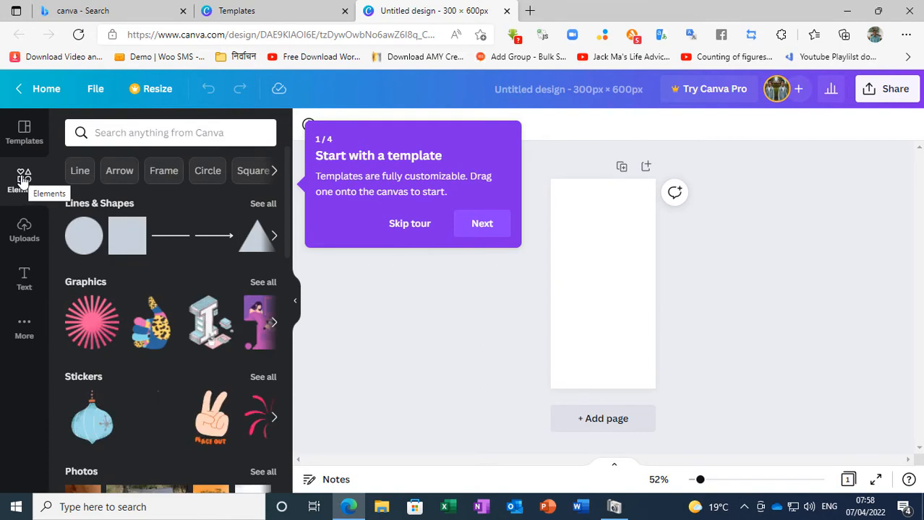
pyautogui.click(98, 323)
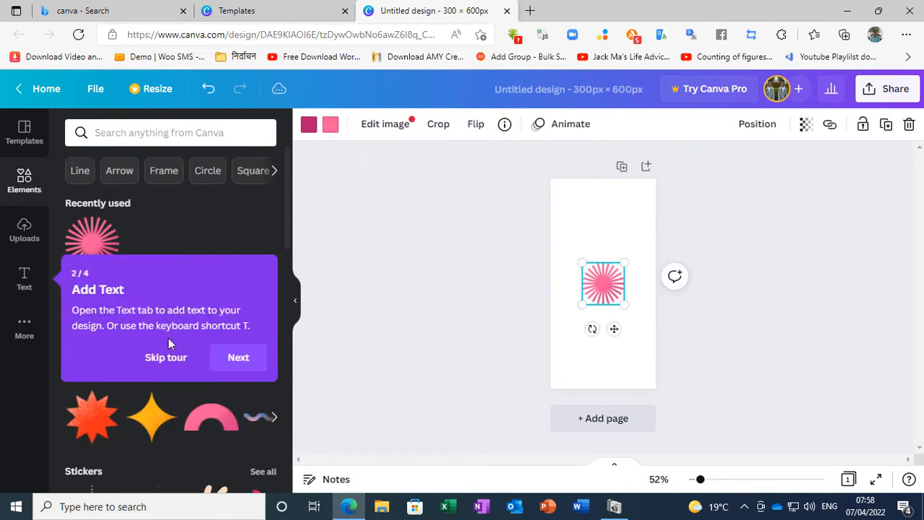
pyautogui.click(178, 363)
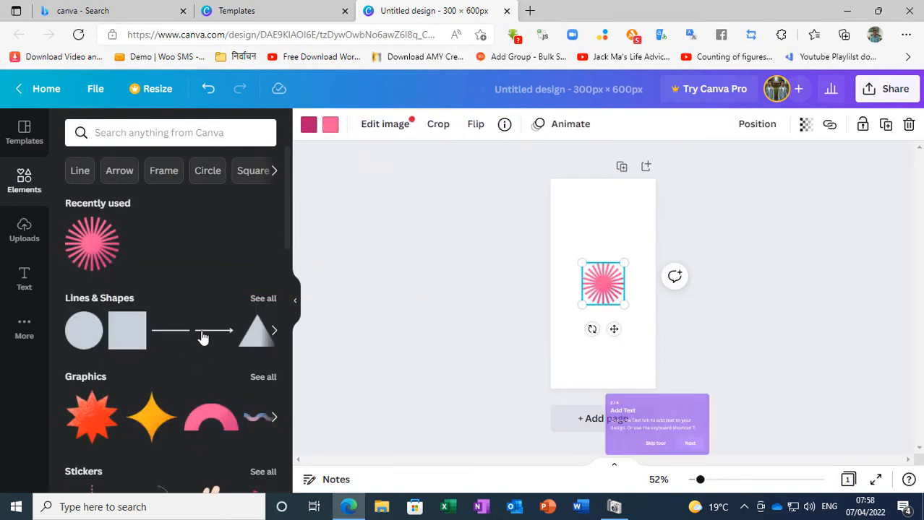
# Add a subheading reading "fgggfdf" below the starburst and enlarge its text to size 24.5.
pyautogui.click(22, 283)
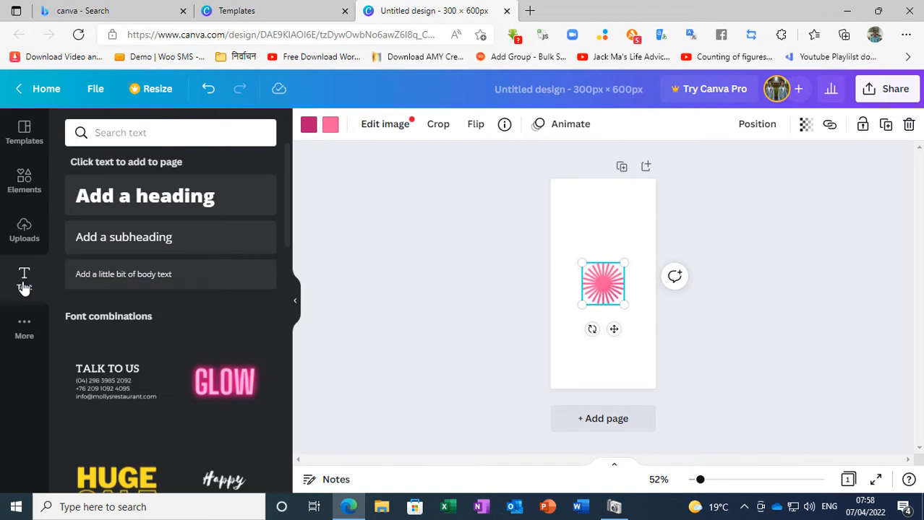
pyautogui.click(140, 246)
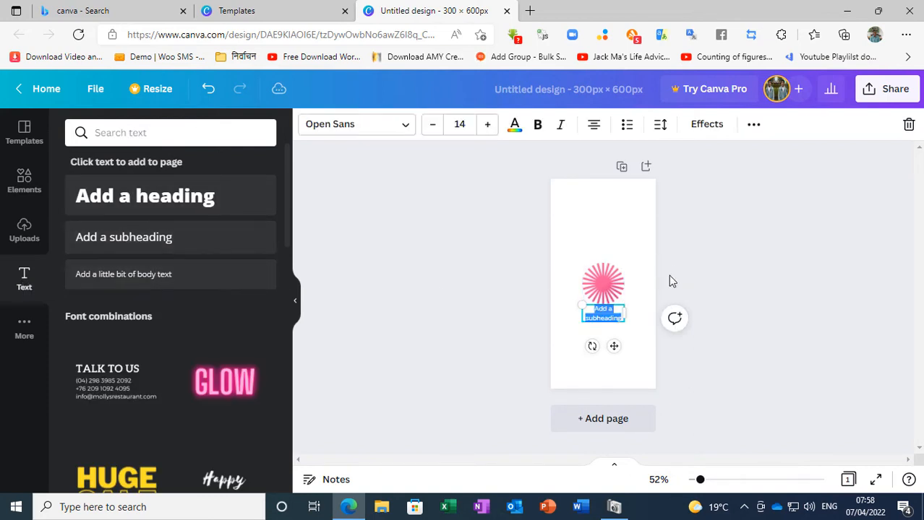
pyautogui.write('fgg')
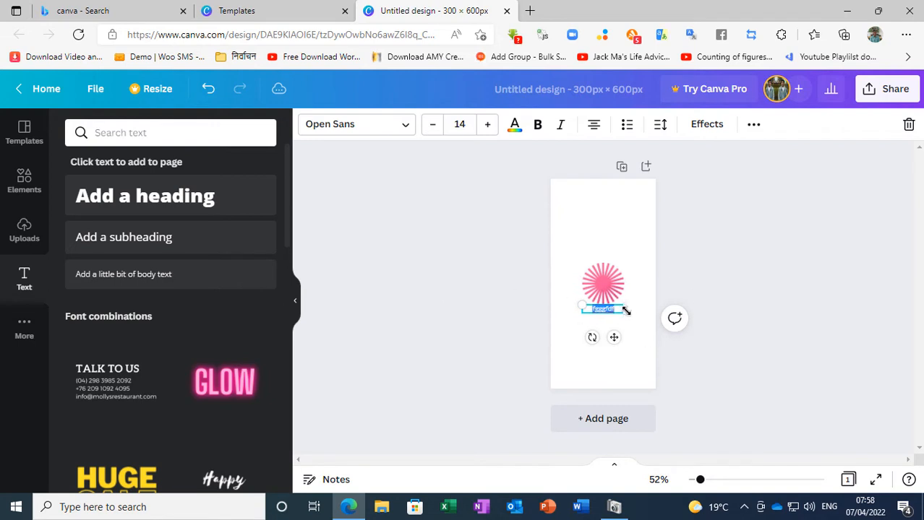
pyautogui.moveTo(626, 311); pyautogui.dragTo(655, 319)
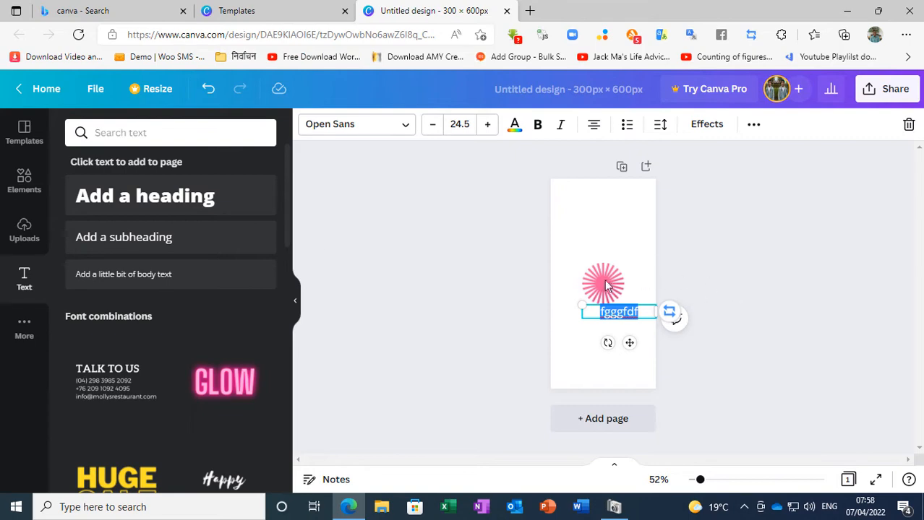
# Add the plant page of the "Green Beige Modern Minimalist Your Story" template as a new page, dismissing the Canva Pro offer.
pyautogui.click(26, 130)
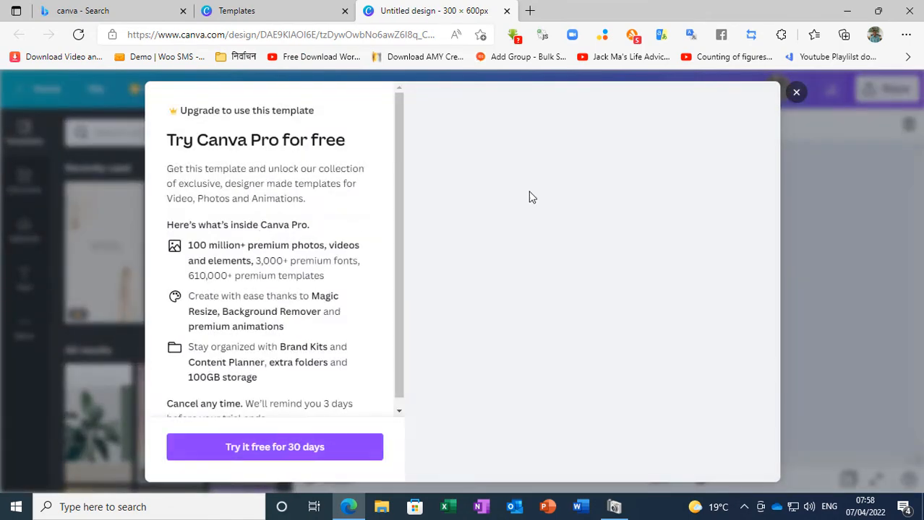
pyautogui.click(796, 92)
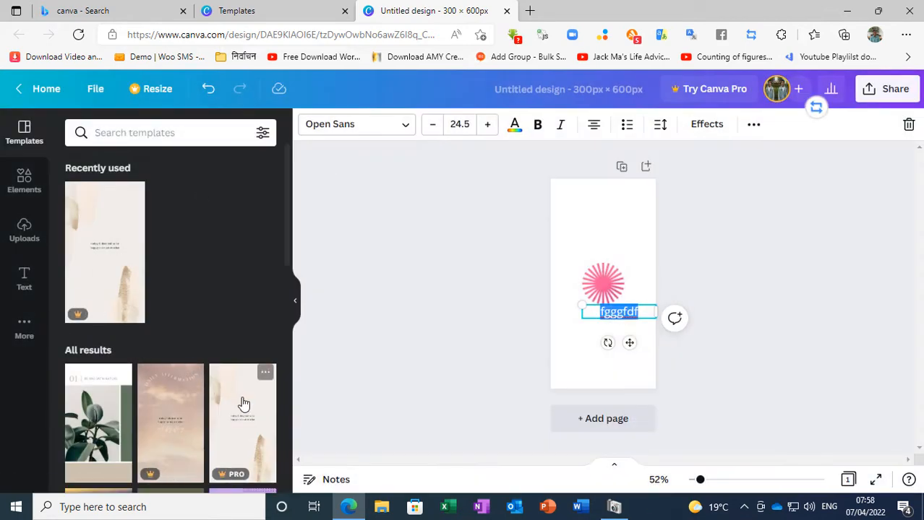
pyautogui.scroll(-2, 216, 361)
pyautogui.click(91, 283)
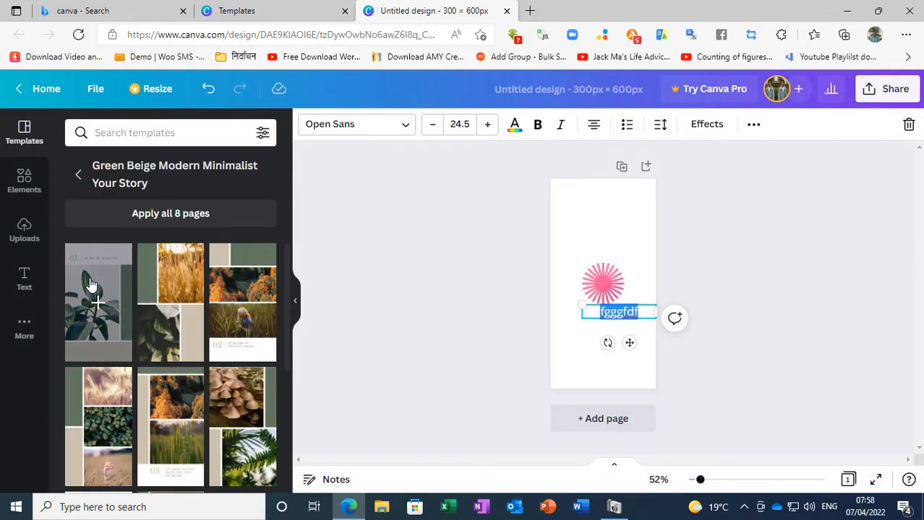
pyautogui.click(98, 307)
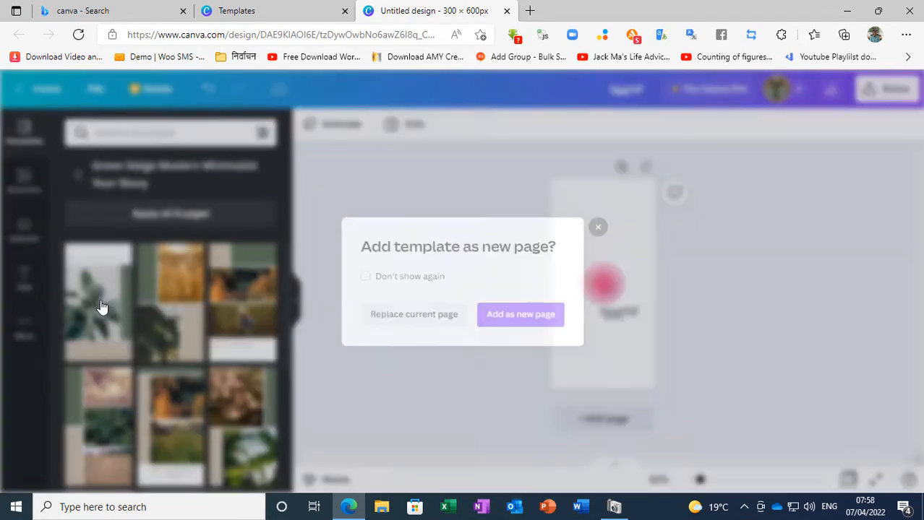
pyautogui.click(511, 320)
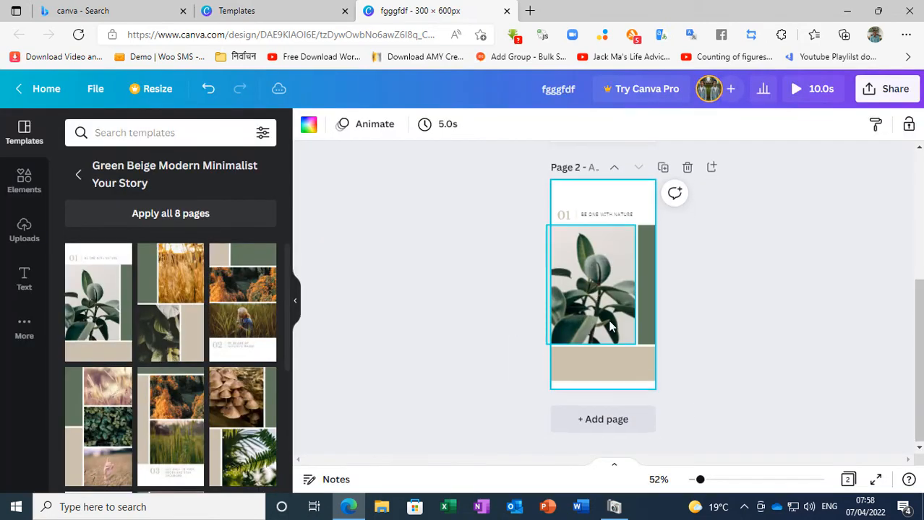
pyautogui.scroll(2, 608, 319)
pyautogui.scroll(-2, 593, 359)
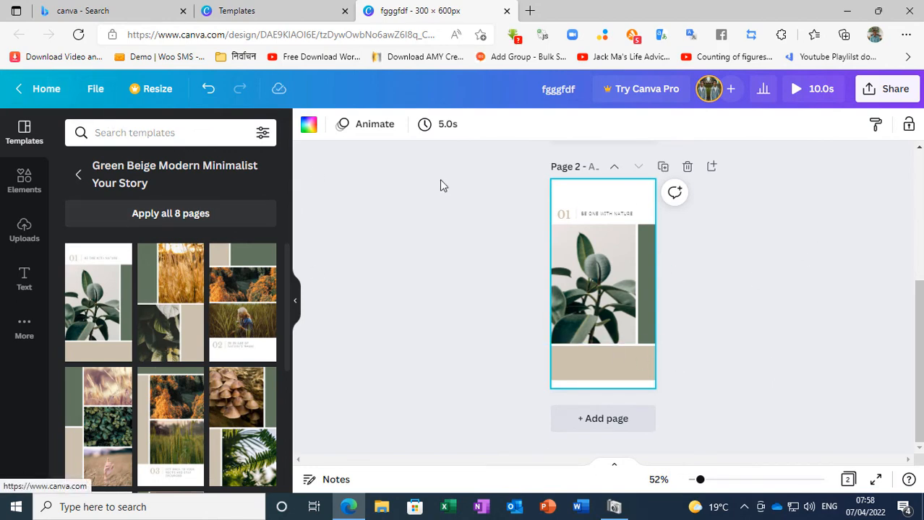
# Return to the Canva home page and dismiss the Ukraine support banner.
pyautogui.click(36, 91)
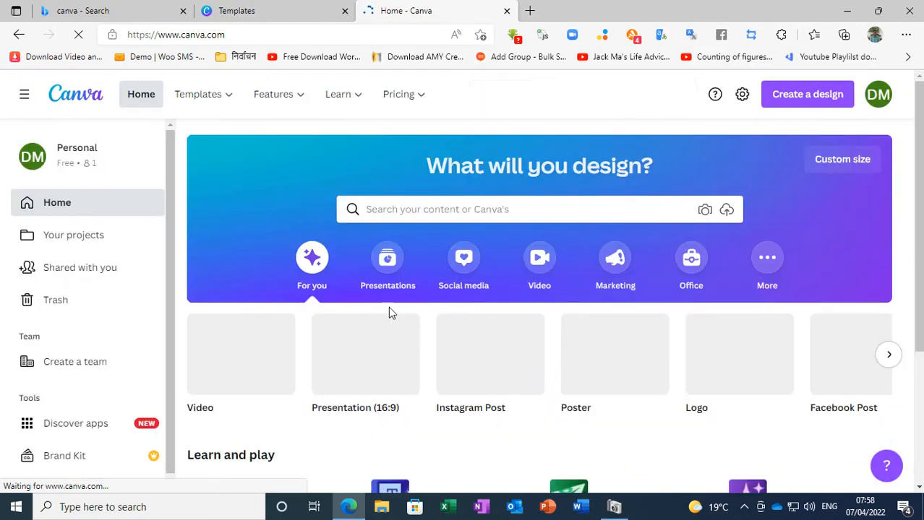
pyautogui.moveTo(190, 141)
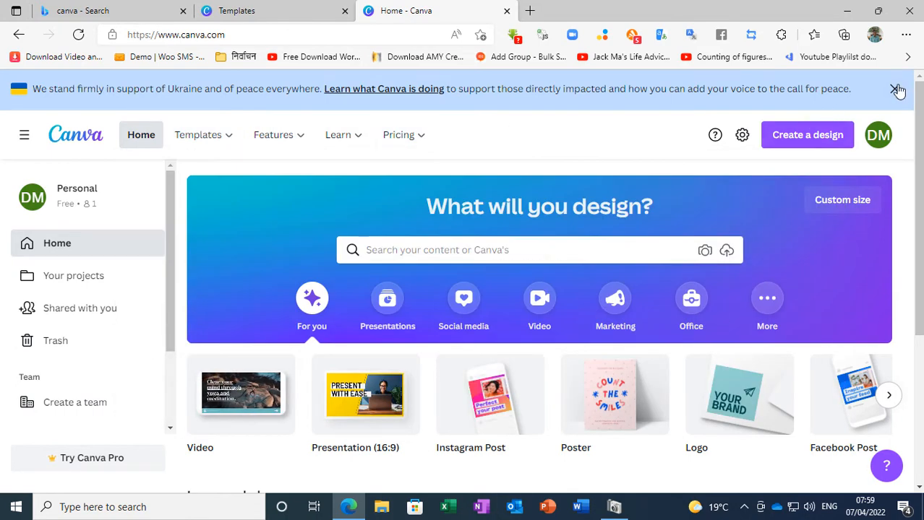
pyautogui.click(895, 88)
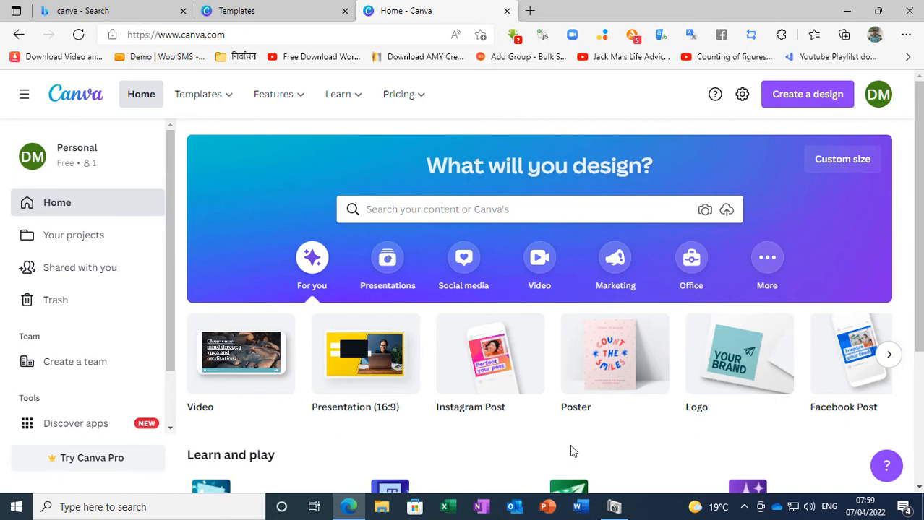
pyautogui.scroll(-1, 418, 419)
pyautogui.scroll(1, 437, 417)
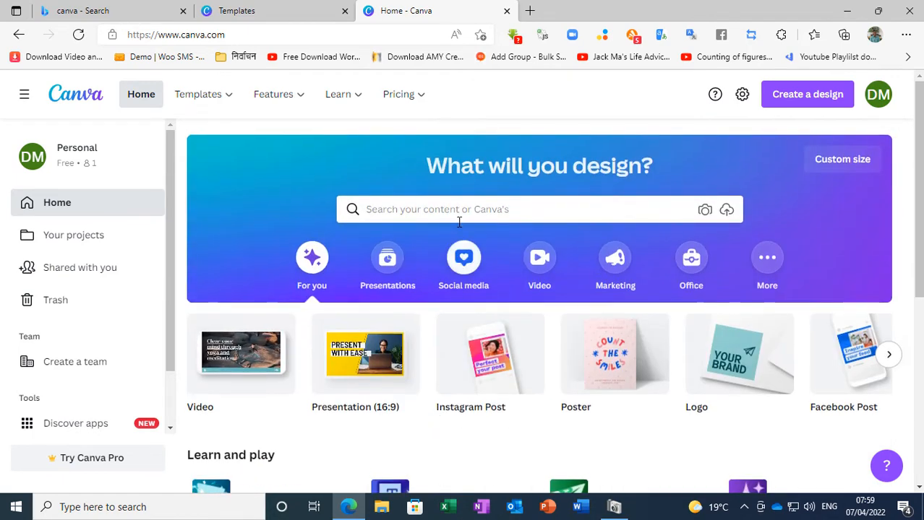
# Search the templates for "poster".
pyautogui.click(460, 210)
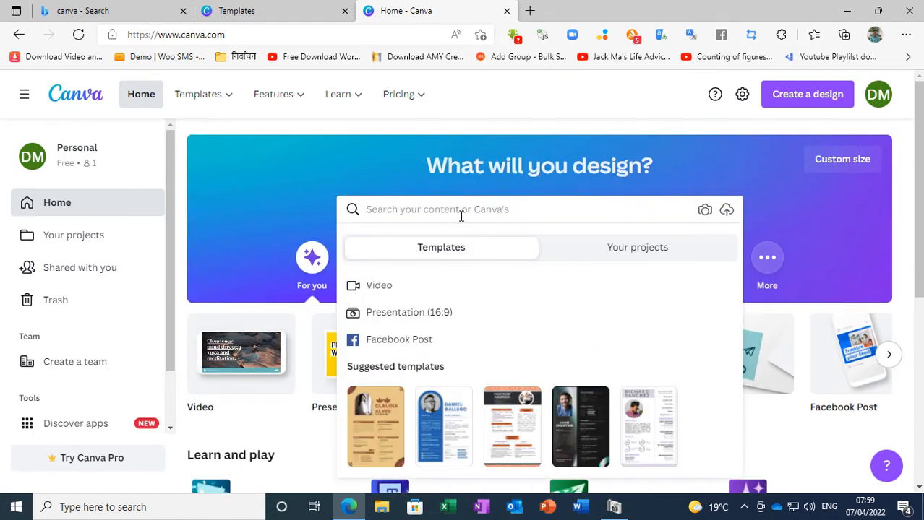
pyautogui.write('poster')
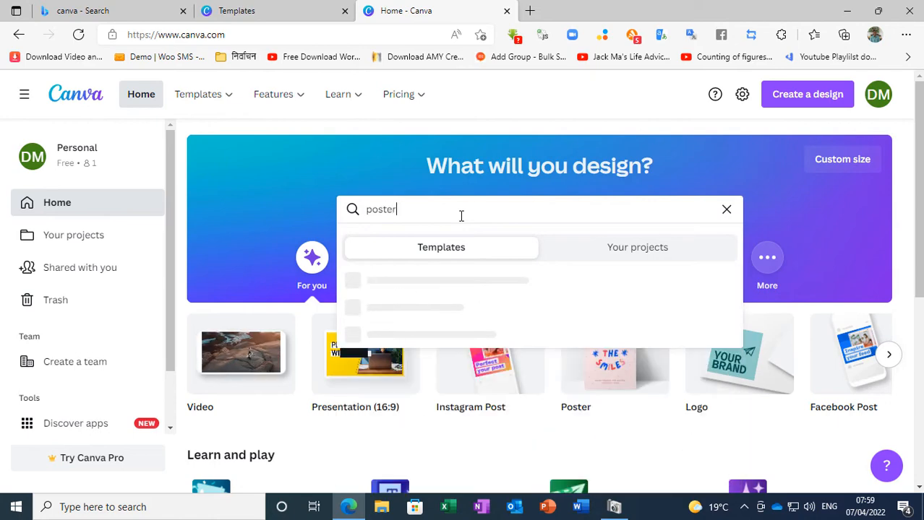
pyautogui.press('Return')
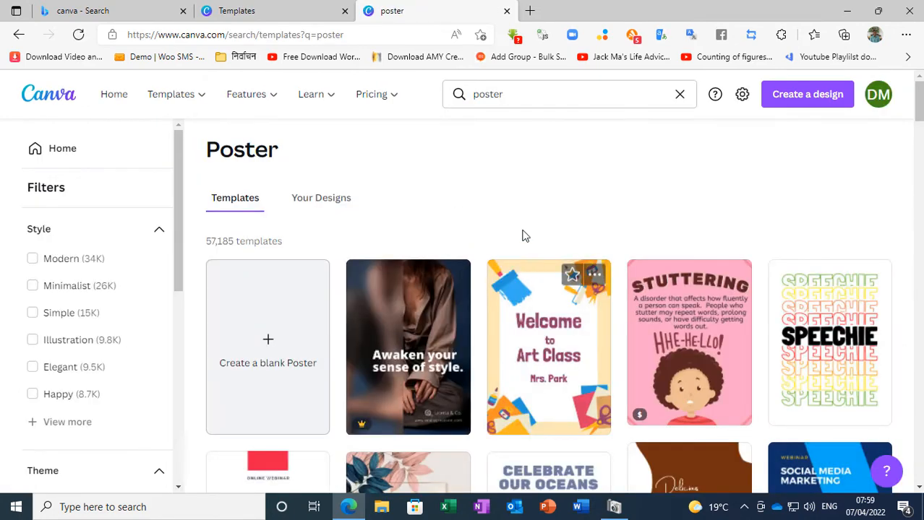
# Browse the poster templates, open the free "Welcome to Art Class" poster for editing and dismiss the sticker tip.
pyautogui.scroll(-3, 666, 312)
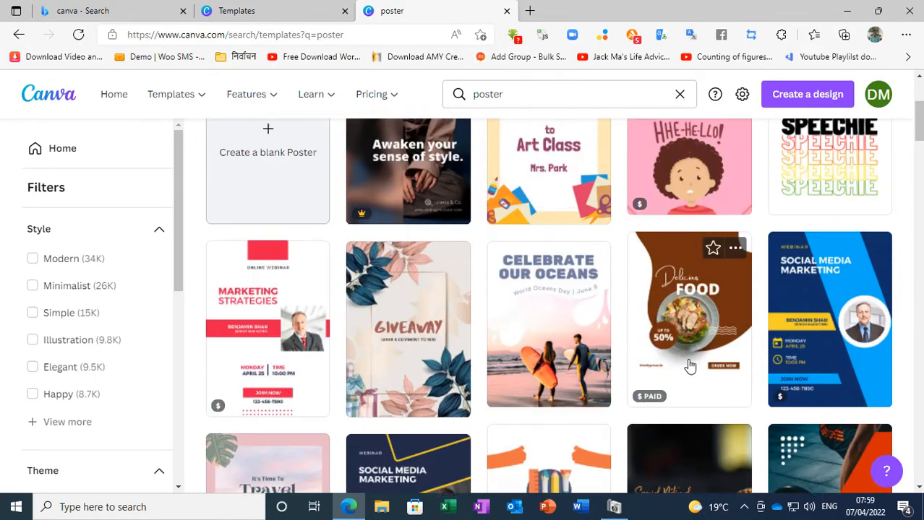
pyautogui.scroll(2, 691, 368)
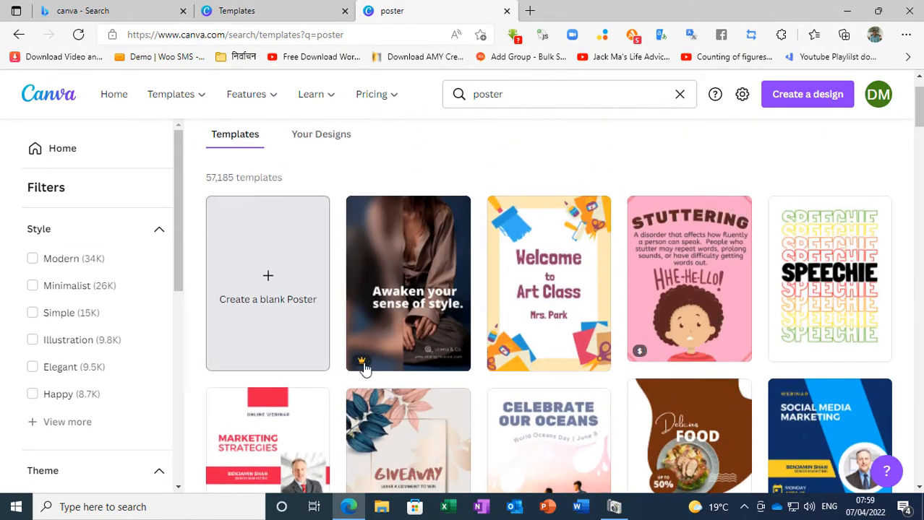
pyautogui.scroll(-4, 618, 382)
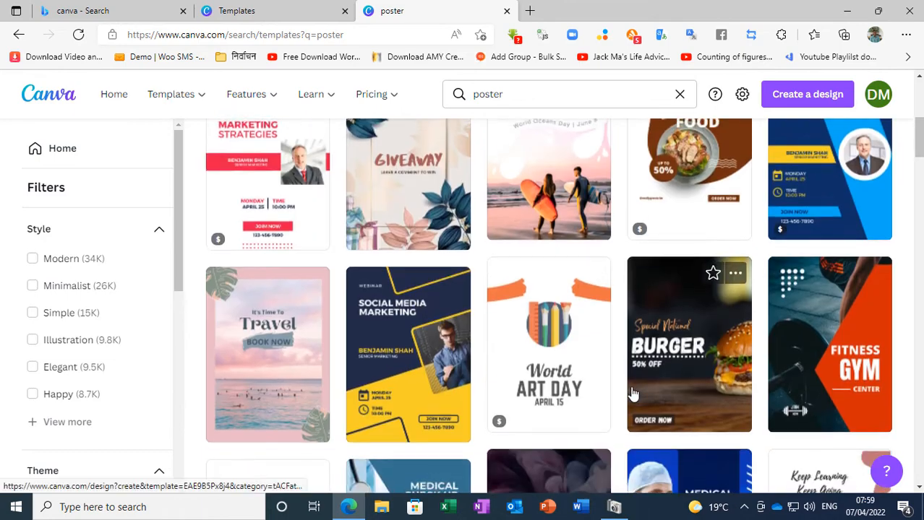
pyautogui.scroll(4, 633, 393)
pyautogui.click(560, 311)
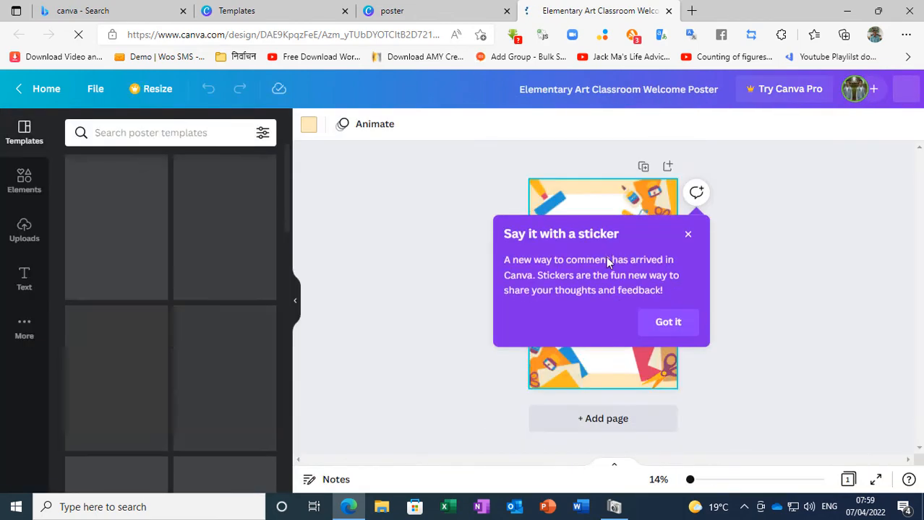
pyautogui.click(687, 235)
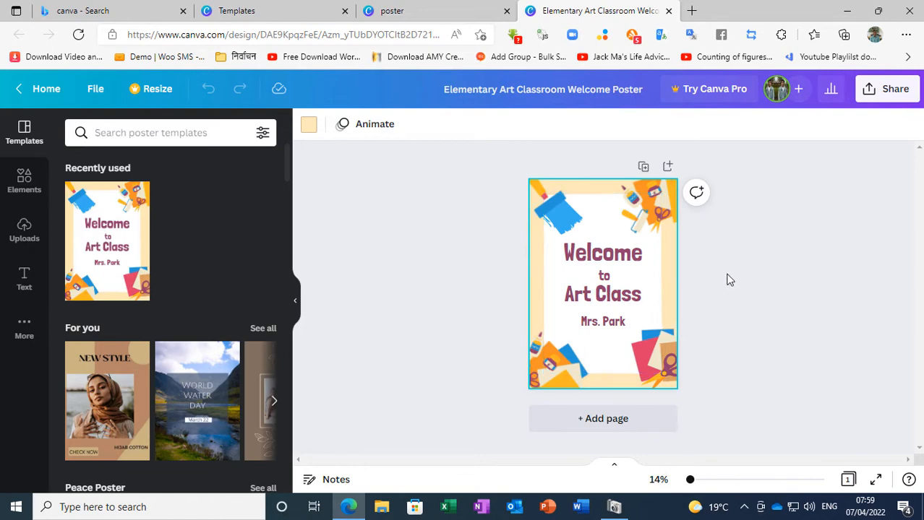
# Apply the Rise page animation to the poster after trying Pan and Fade, and play the animation preview.
pyautogui.click(368, 126)
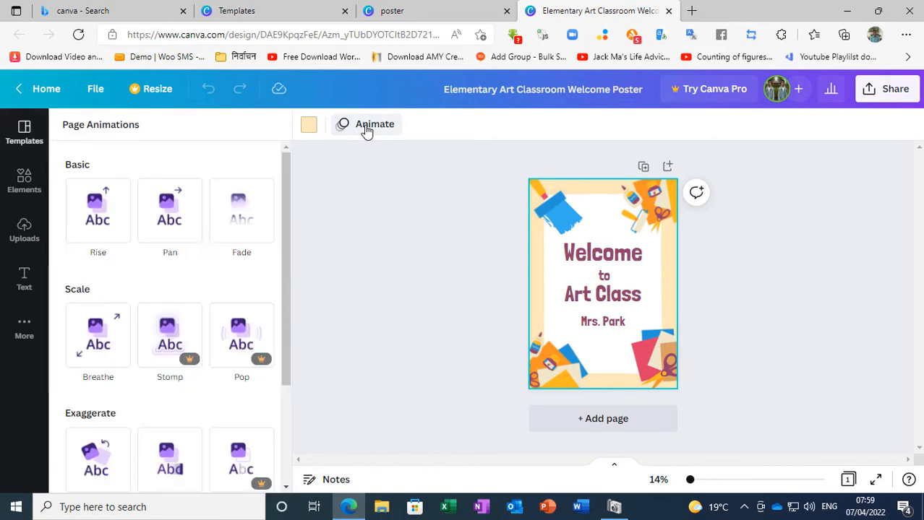
pyautogui.click(171, 221)
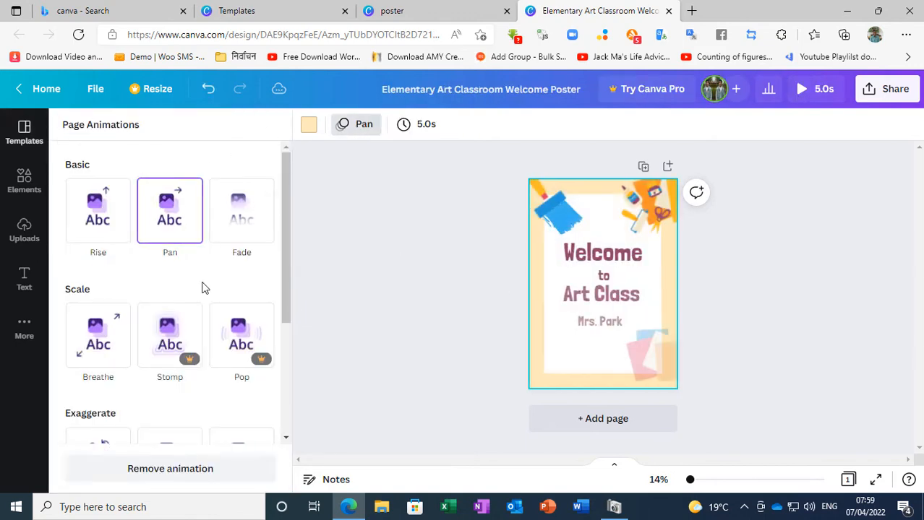
pyautogui.click(234, 214)
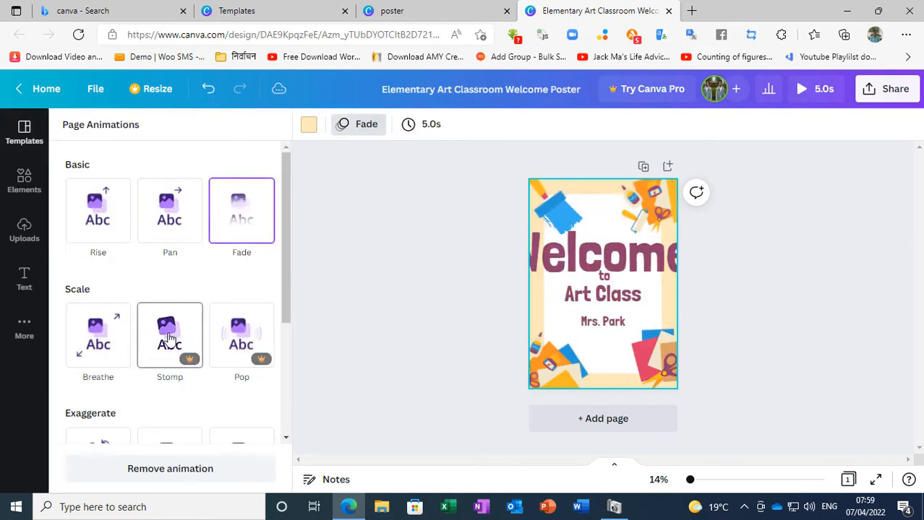
pyautogui.click(246, 315)
pyautogui.click(796, 91)
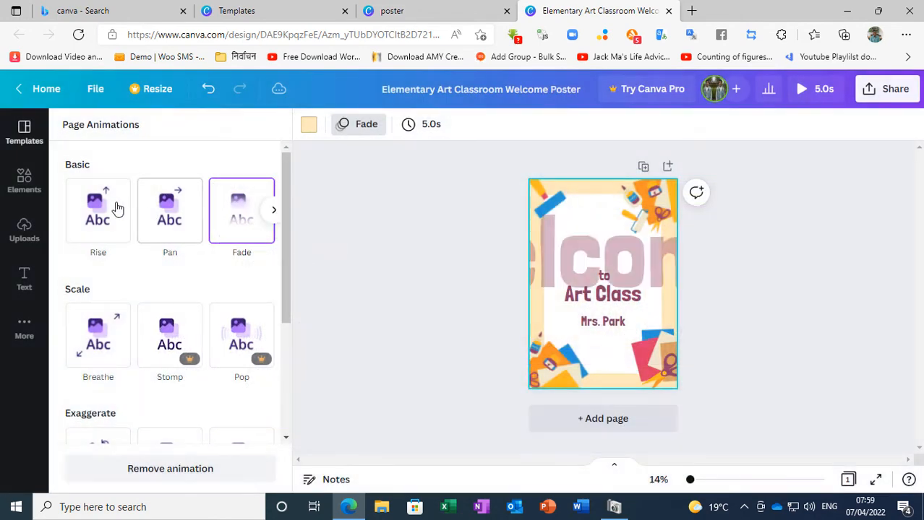
pyautogui.click(112, 210)
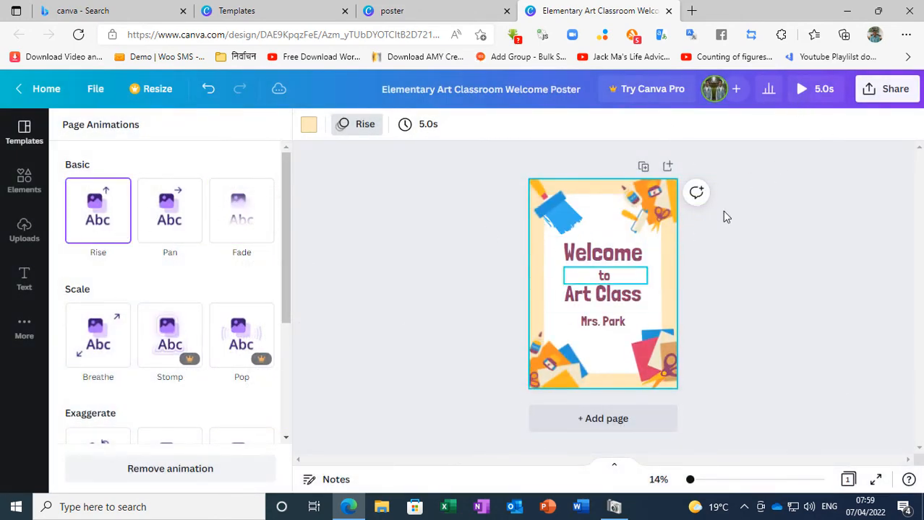
pyautogui.click(803, 91)
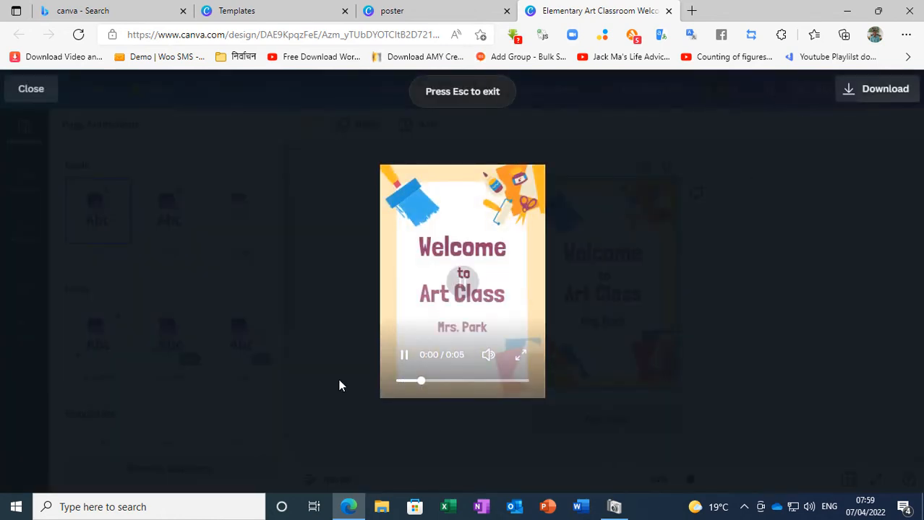
pyautogui.click(31, 89)
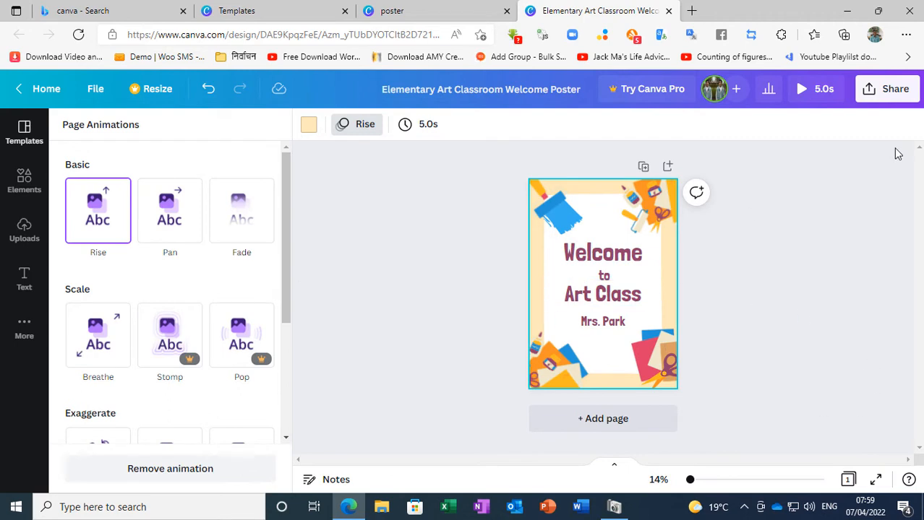
# Open the poster's download settings, review the available file types and set the file type to PNG.
pyautogui.click(895, 92)
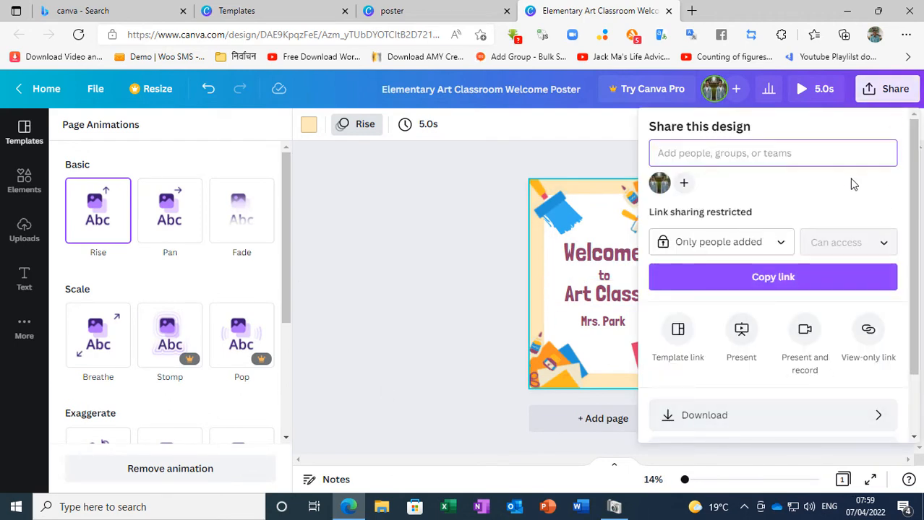
pyautogui.scroll(-1, 850, 180)
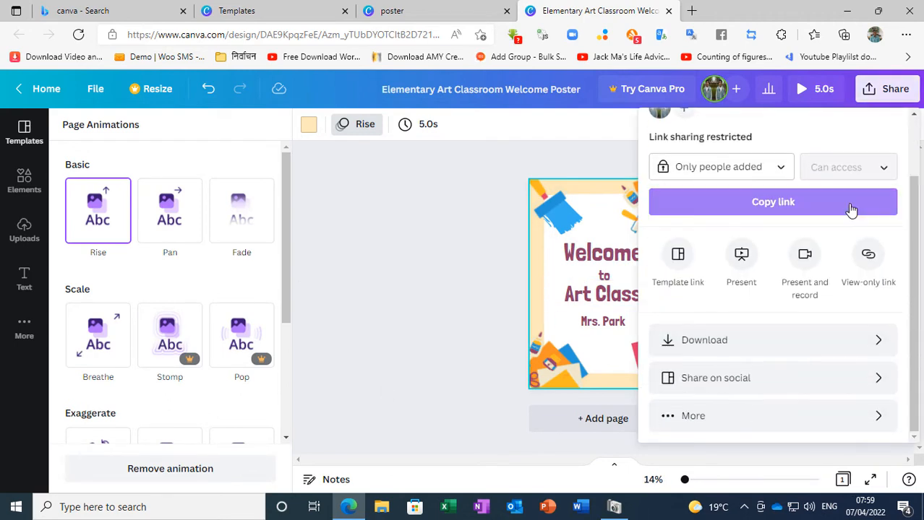
pyautogui.click(823, 346)
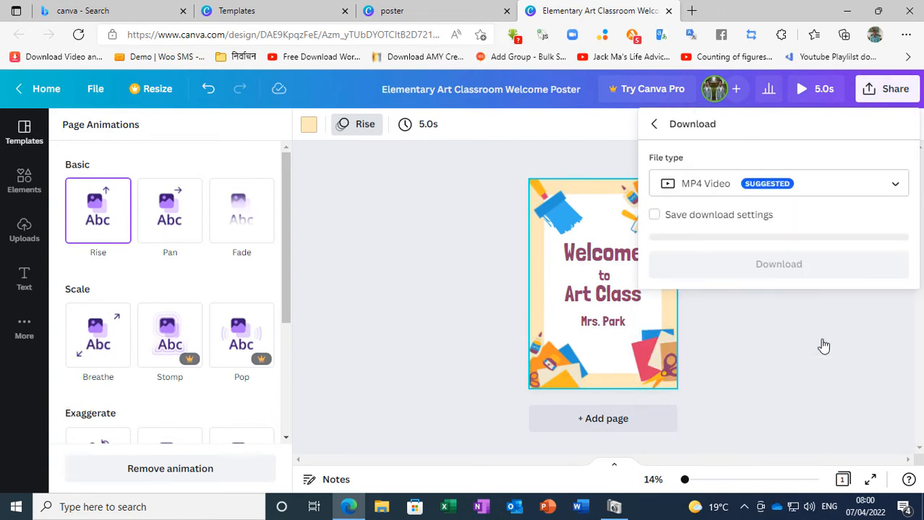
pyautogui.click(830, 185)
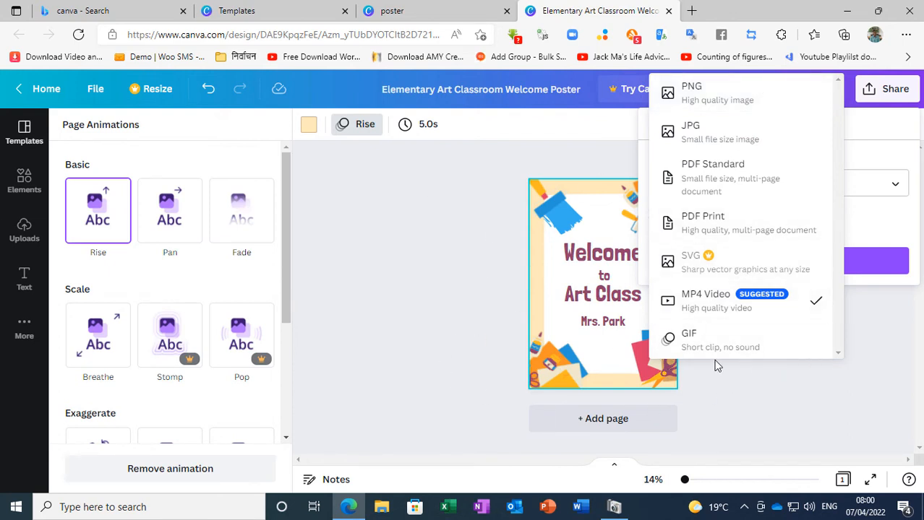
pyautogui.click(784, 396)
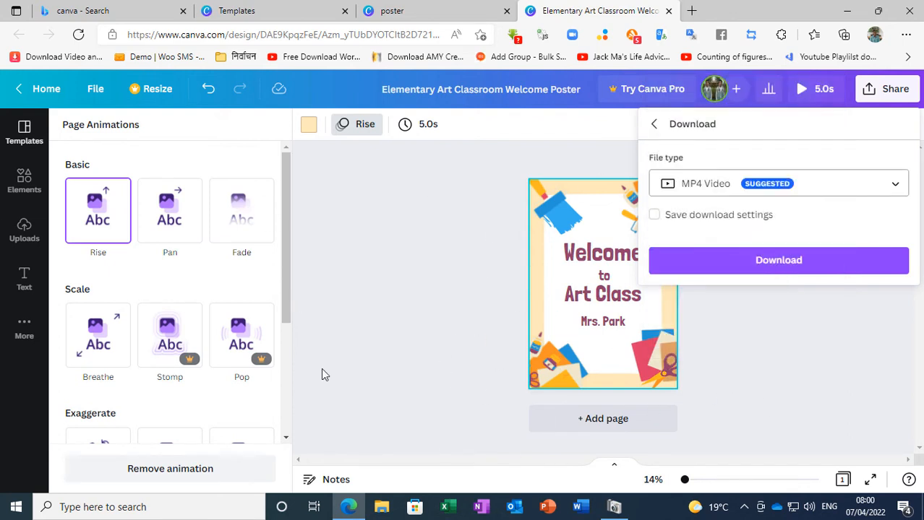
pyautogui.click(824, 190)
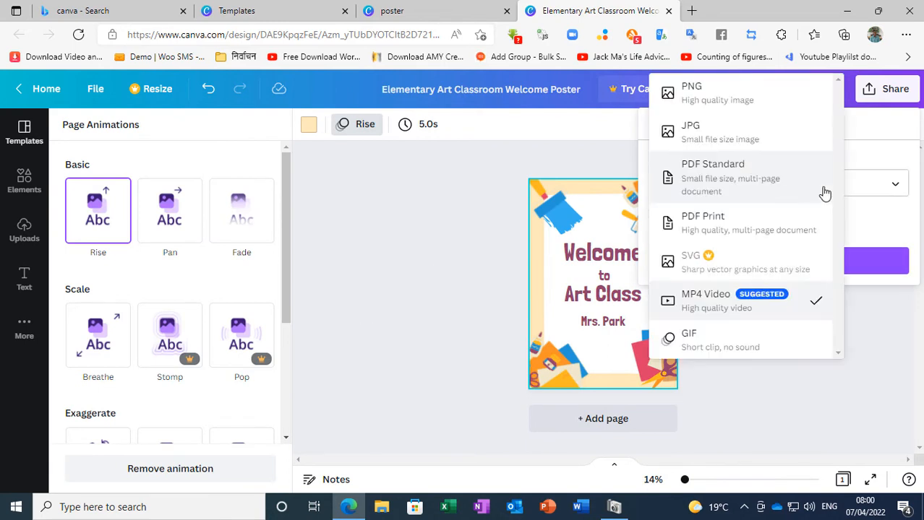
pyautogui.click(745, 101)
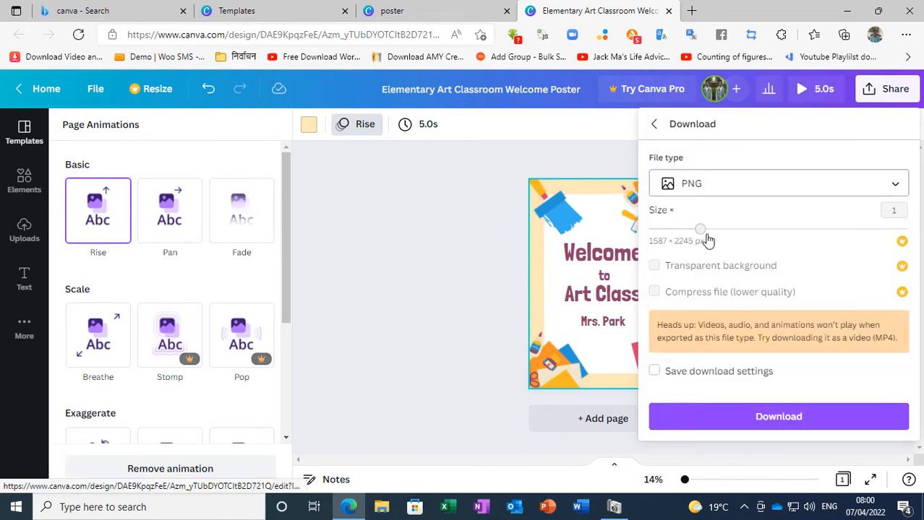
# Try to increase the PNG export size and dismiss the Canva Pro trial offer.
pyautogui.click(828, 229)
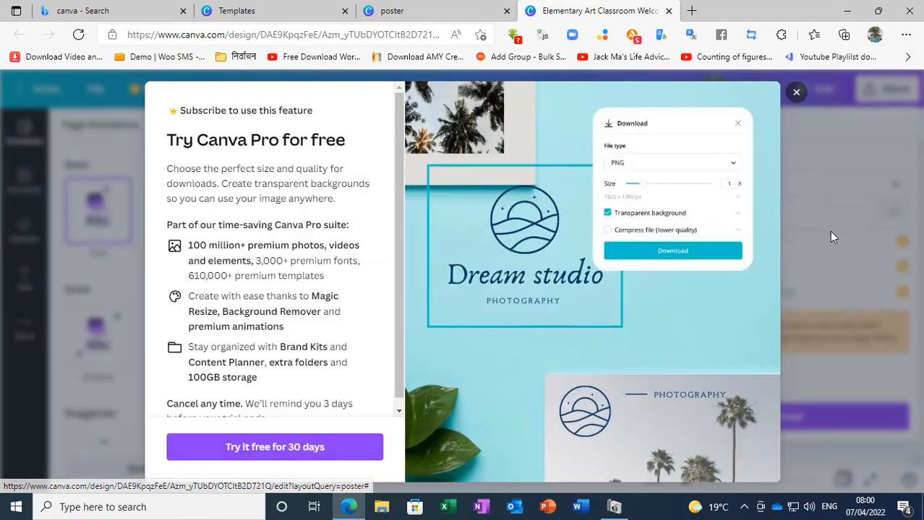
pyautogui.click(794, 94)
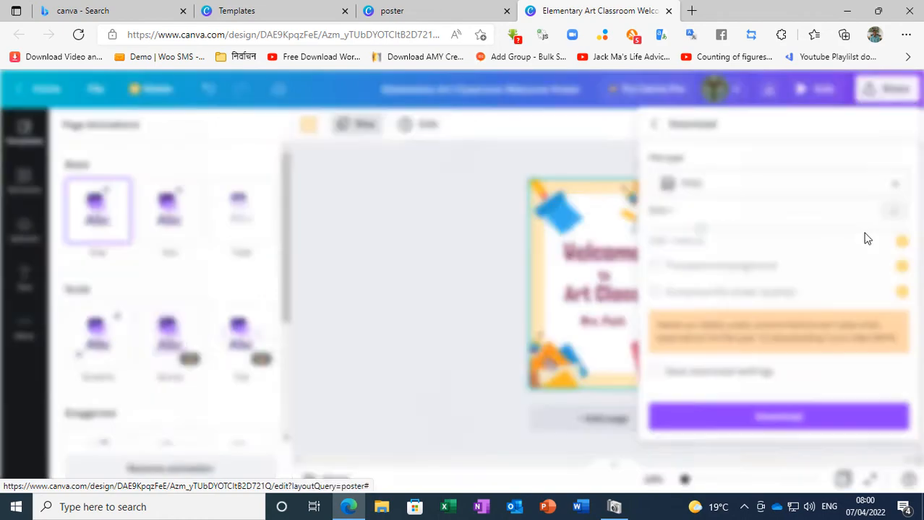
pyautogui.click(862, 232)
pyautogui.click(795, 93)
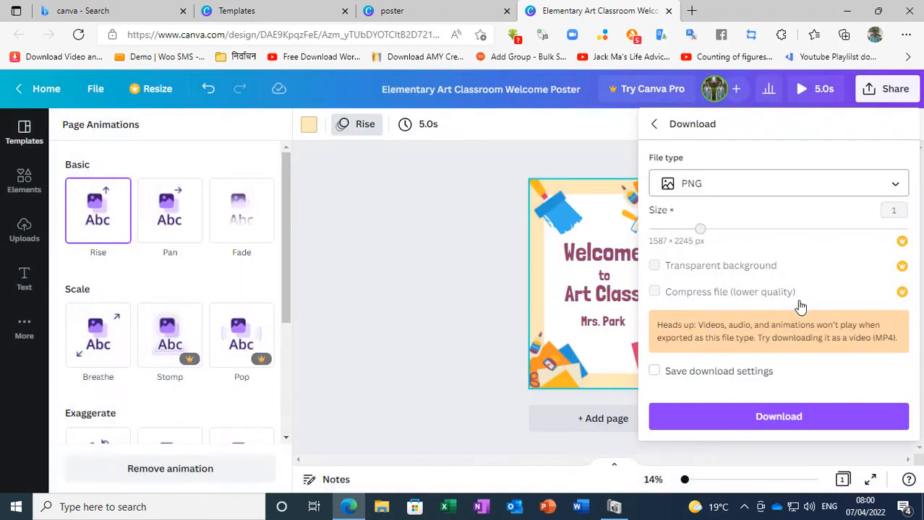
# Download the poster as a PNG and dismiss the download and sharing messages.
pyautogui.click(789, 418)
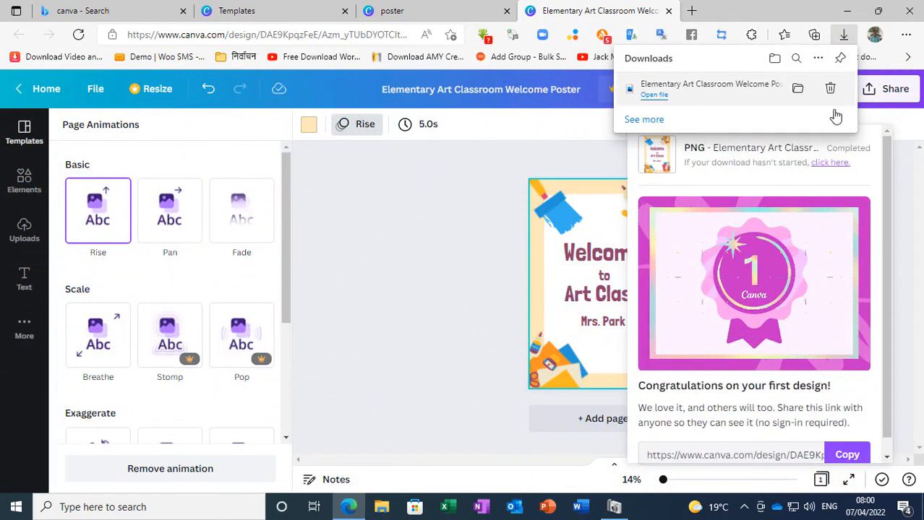
pyautogui.click(346, 260)
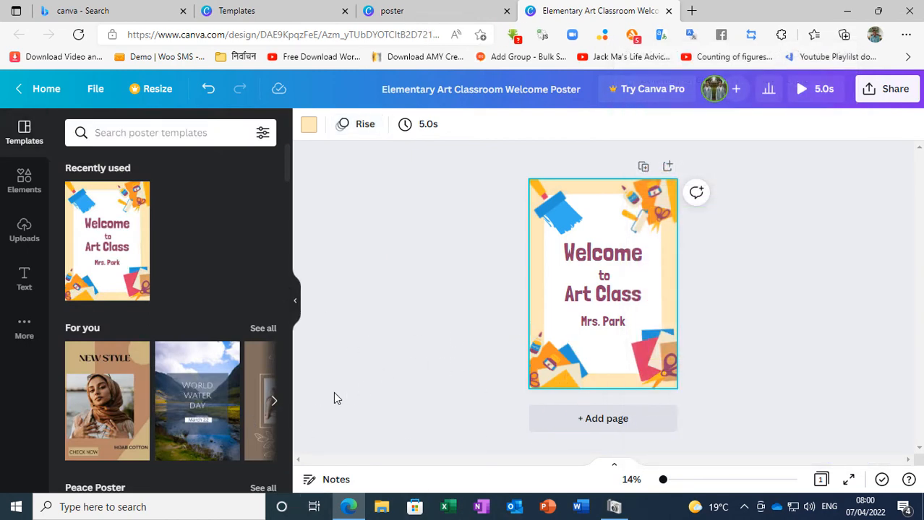
# Browse the design elements and add the tape dispenser photo to the poster.
pyautogui.click(24, 180)
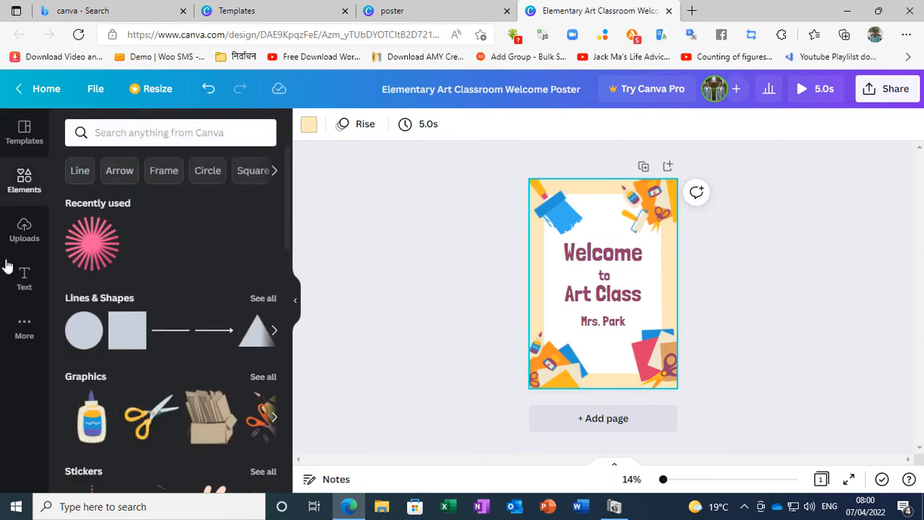
pyautogui.scroll(-3, 197, 344)
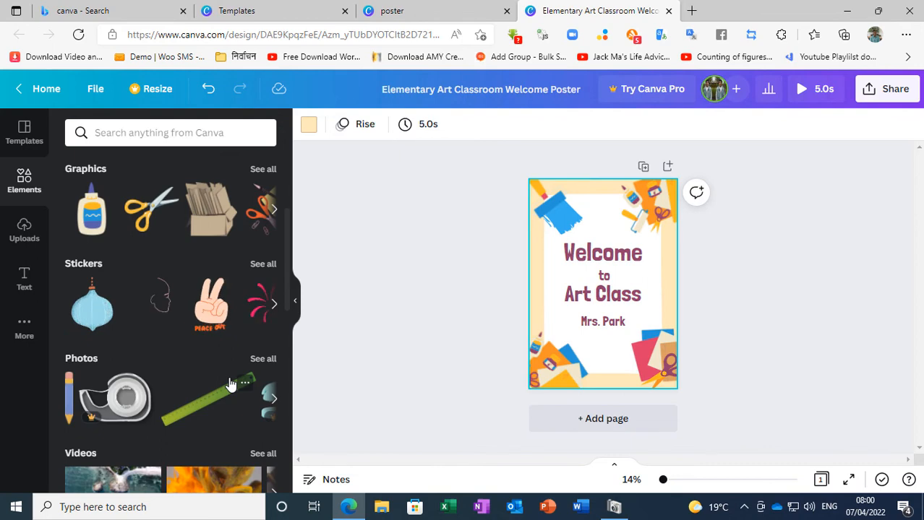
pyautogui.scroll(-5, 213, 357)
pyautogui.scroll(3, 213, 372)
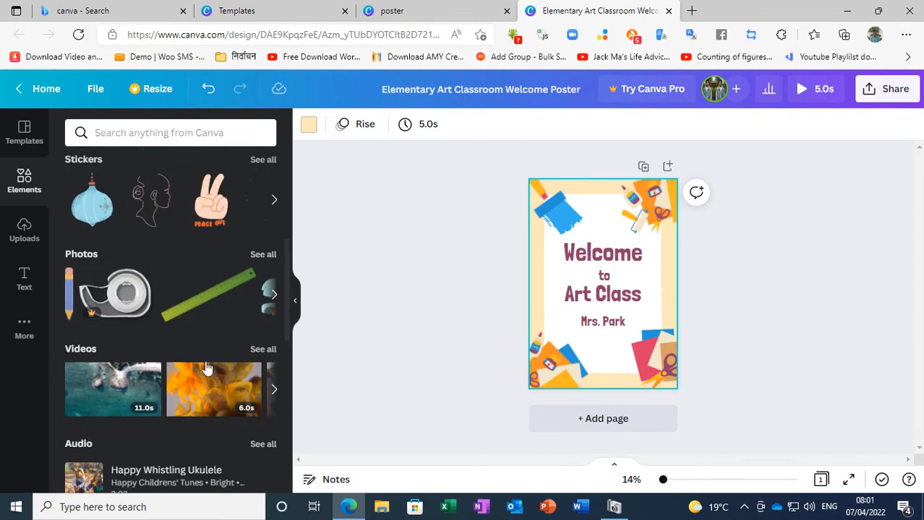
pyautogui.click(112, 302)
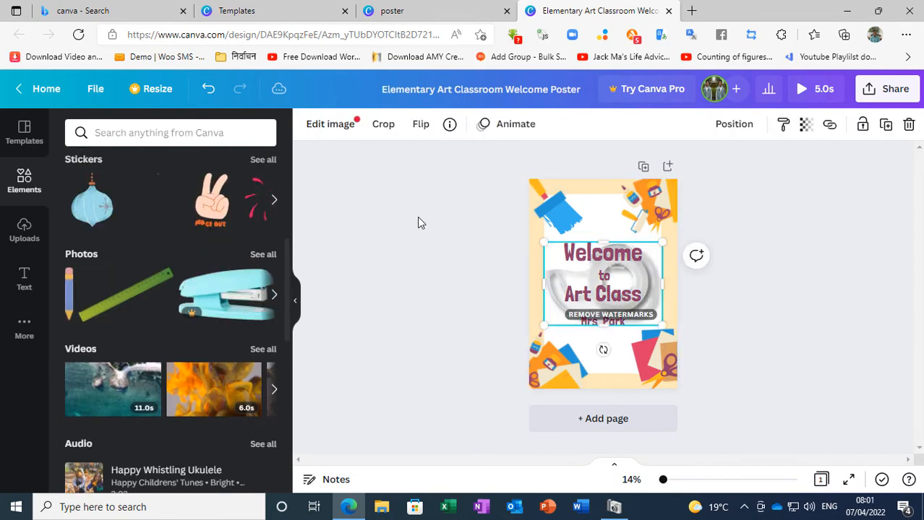
# Leave the poster design and return to the Canva home page.
pyautogui.click(25, 136)
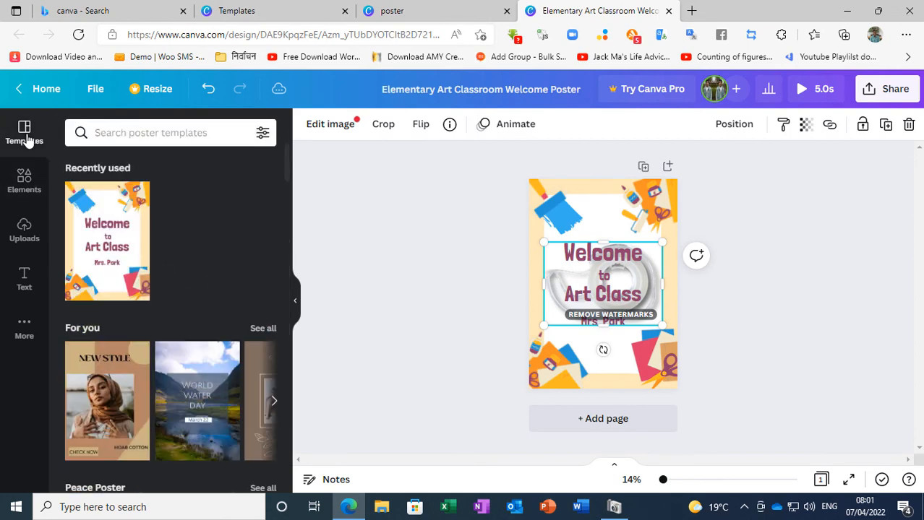
pyautogui.click(158, 90)
pyautogui.click(34, 94)
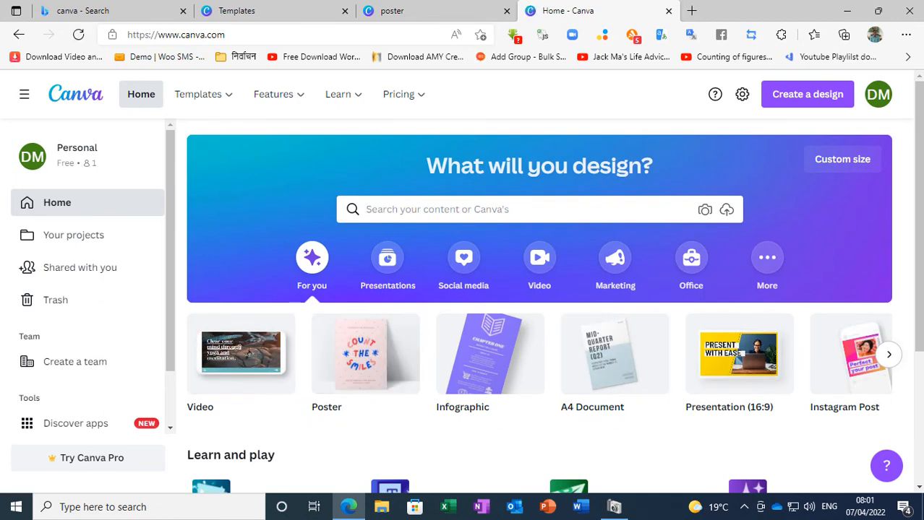
# Search the templates for "cerficate" and choose the suggestion "certificate of completion".
pyautogui.scroll(-3, 622, 354)
pyautogui.scroll(3, 641, 362)
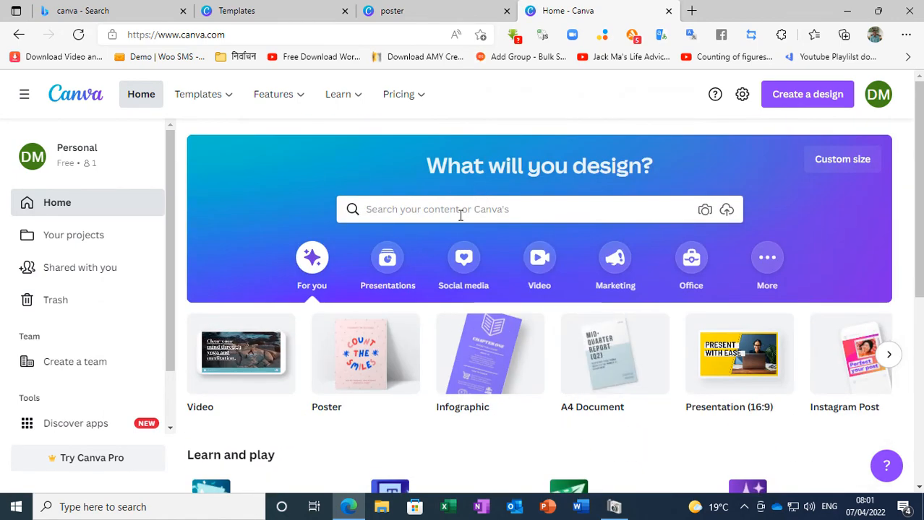
pyautogui.click(460, 214)
pyautogui.write('cer')
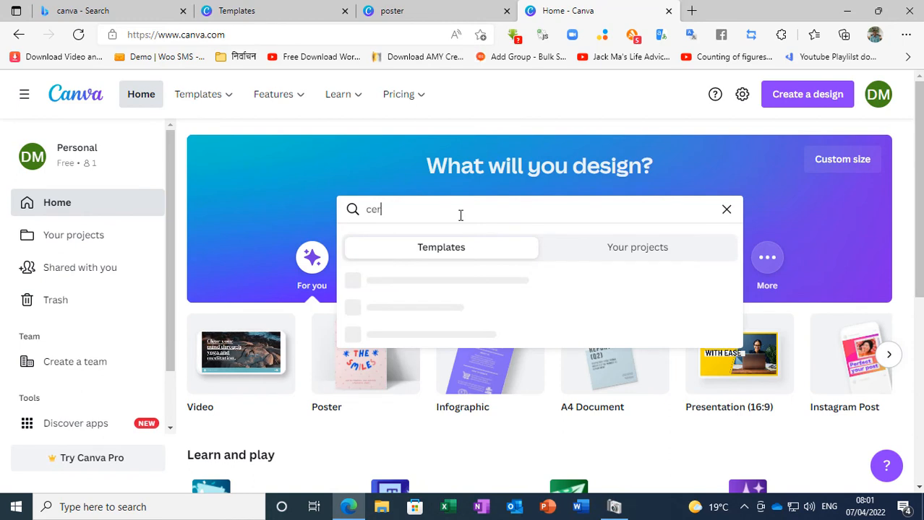
pyautogui.write('ficate')
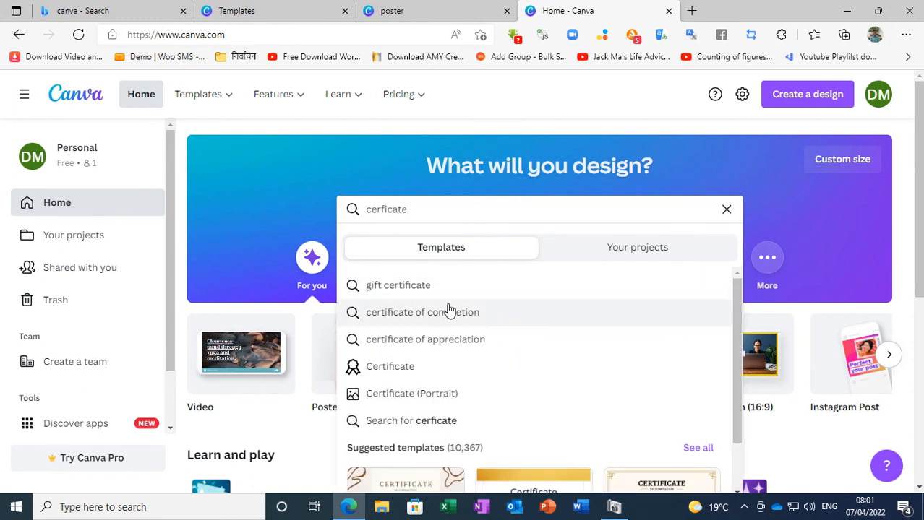
pyautogui.click(475, 318)
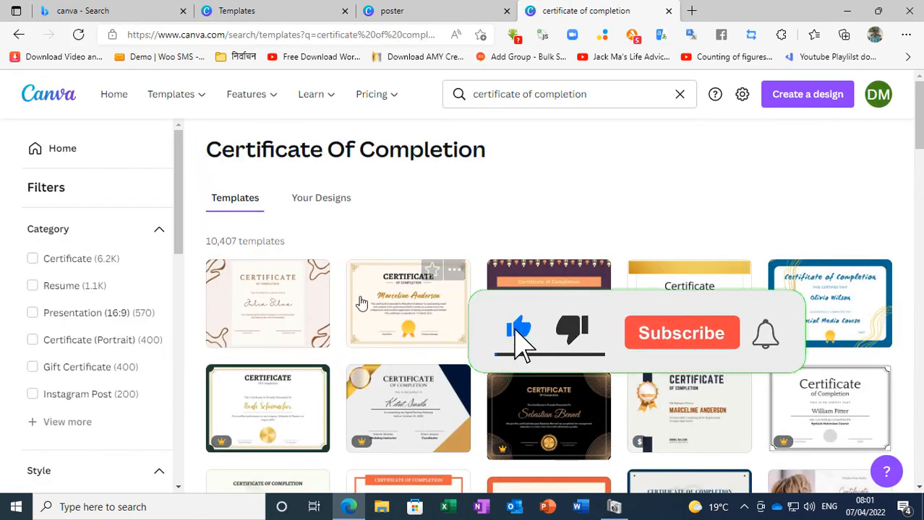
# Open the Brown Decorative Certificate Of Completion template and, after trying the pre-school diploma, apply the blue-and-gold Certificate of Appreciation template.
pyautogui.click(432, 310)
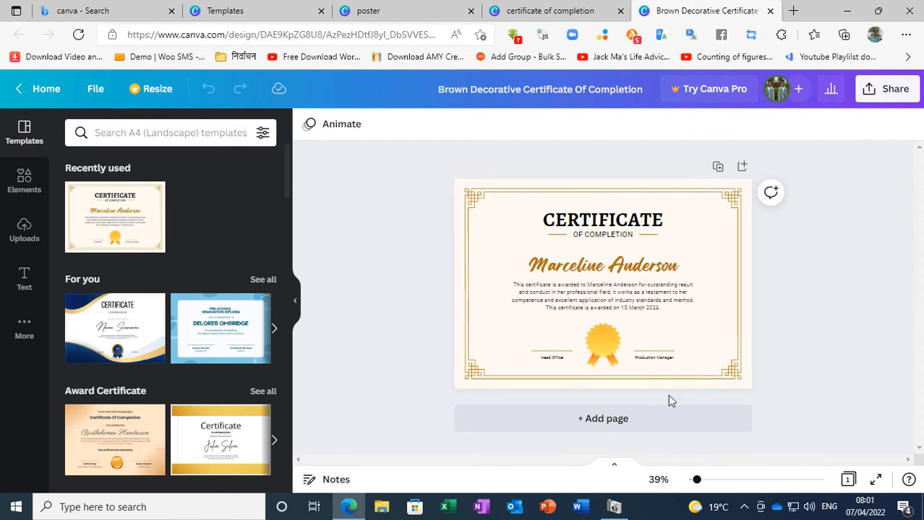
pyautogui.click(224, 349)
pyautogui.click(120, 335)
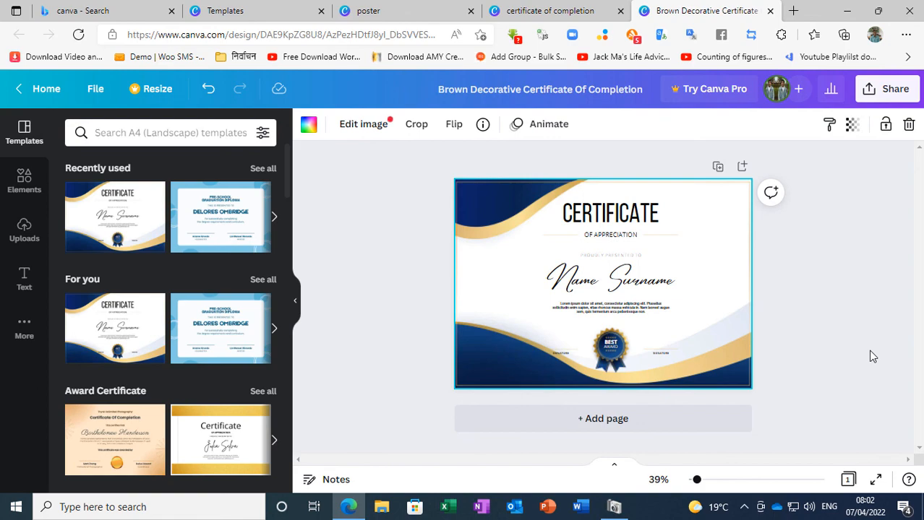
pyautogui.press('F12')
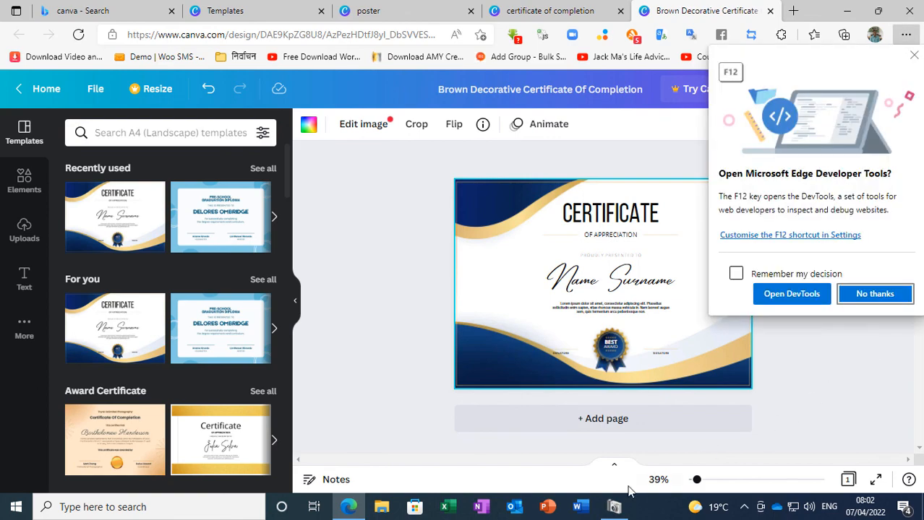